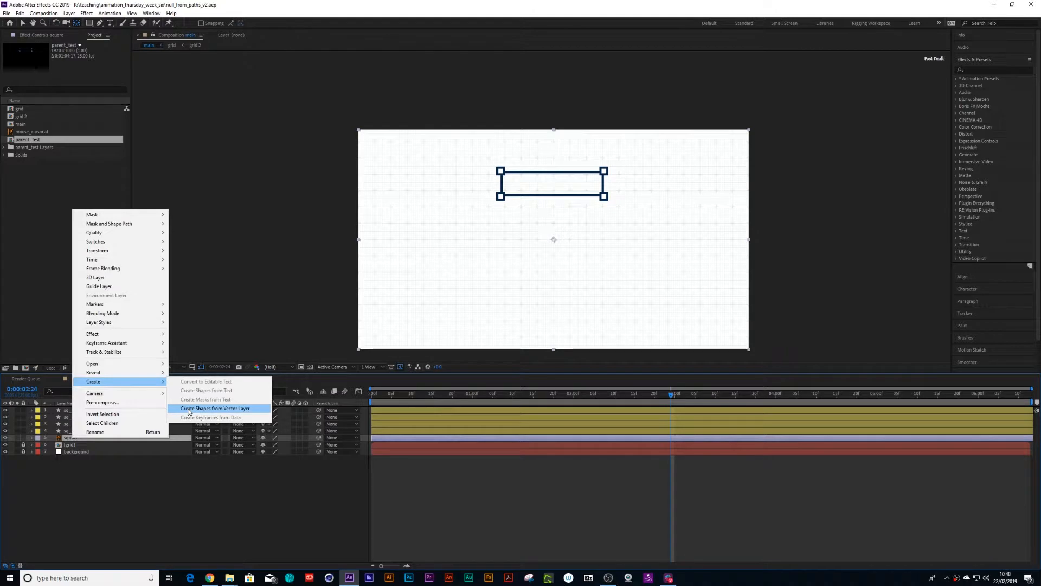
Make the original square layer visible and move it down into the lower part of the composition.
{"action": "left_click", "coordinate": [72, 445]}
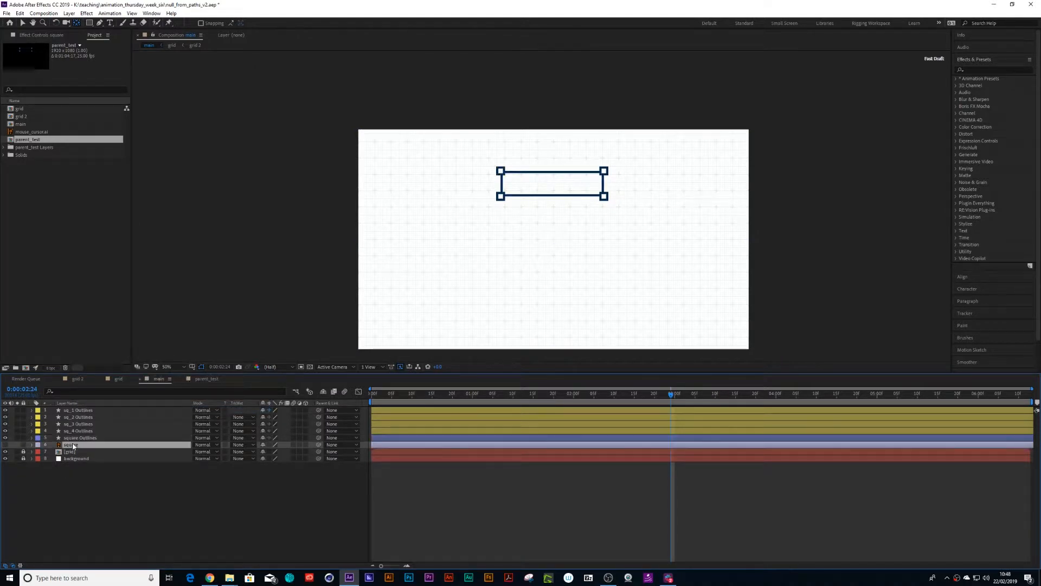
{"action": "left_click", "coordinate": [5, 445]}
{"action": "key", "text": "shift+Down"}
{"action": "key", "text": "shift+Down"}
{"action": "key", "text": "shift+Down"}
{"action": "key", "text": "shift+Down"}
{"action": "key", "text": "shift+Down"}
{"action": "key", "text": "shift+Down"}
{"action": "key", "text": "shift+Down"}
{"action": "key", "text": "shift+Down"}
{"action": "key", "text": "shift+Down"}
{"action": "key", "text": "shift+Down"}
{"action": "key", "text": "shift+Down"}
{"action": "key", "text": "shift+Down"}
{"action": "key", "text": "shift+Down"}
{"action": "key", "text": "shift+Down"}
{"action": "key", "text": "shift+Down"}
{"action": "key", "text": "shift+Down"}
{"action": "key", "text": "shift+Down"}
{"action": "key", "text": "shift+Down"}
{"action": "key", "text": "shift+Down"}
{"action": "key", "text": "shift+Down"}
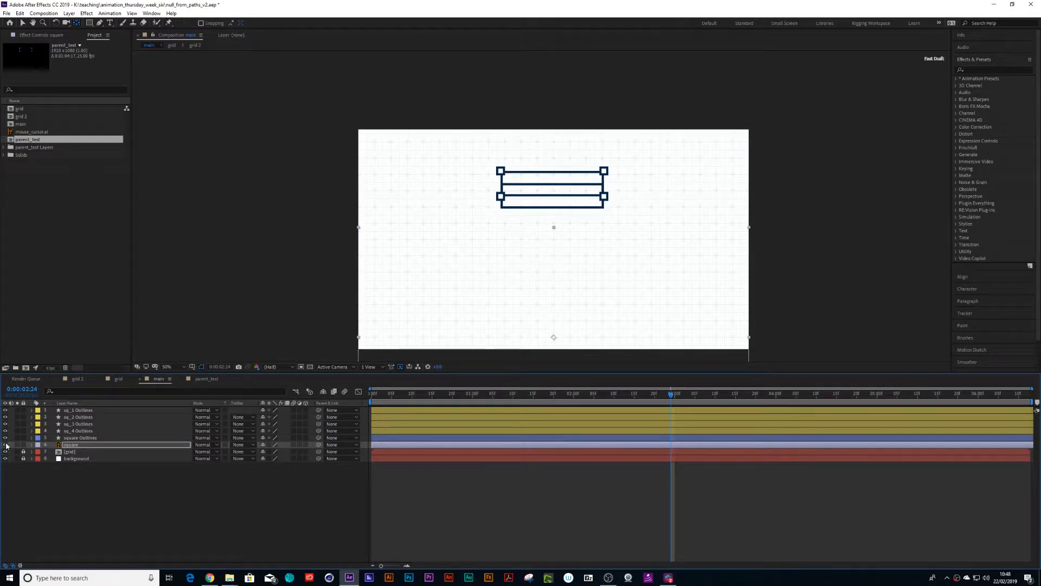
Expand the contents of Group 1 in the square Outlines layer and delete its second path.
{"action": "left_click", "coordinate": [87, 438]}
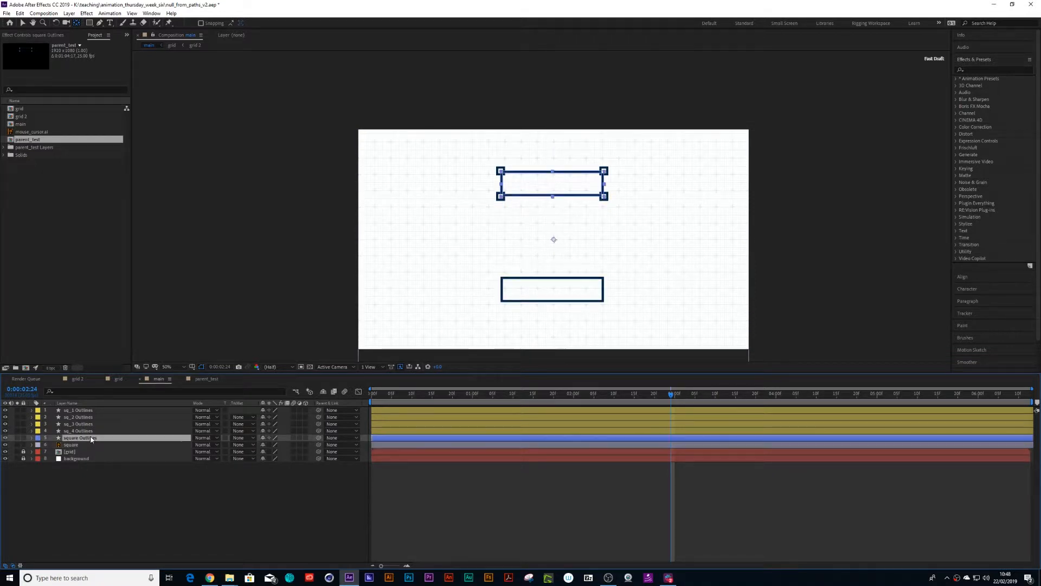
{"action": "left_click", "coordinate": [31, 437]}
{"action": "left_click", "coordinate": [39, 445]}
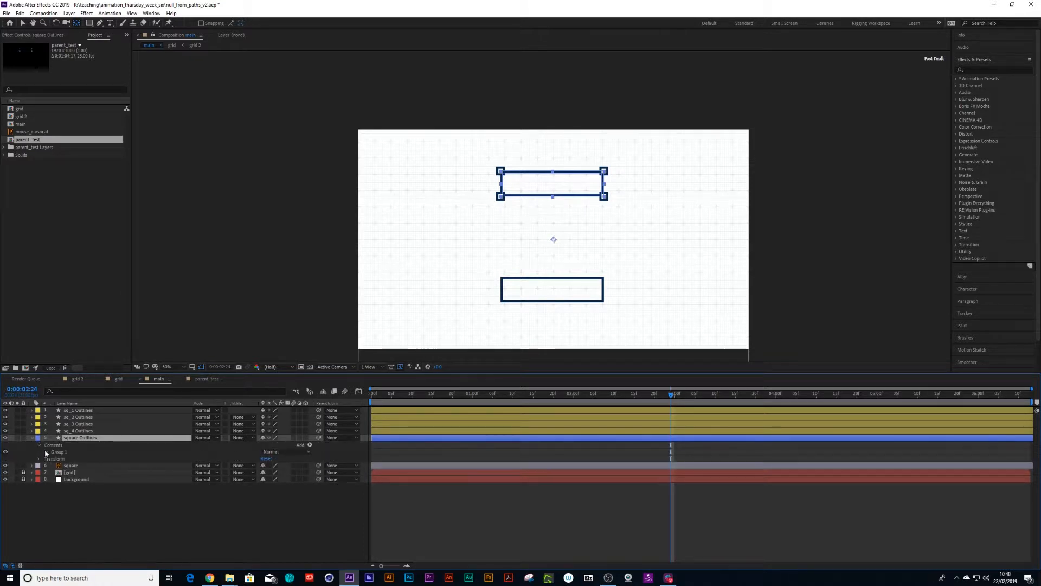
{"action": "left_click", "coordinate": [45, 452]}
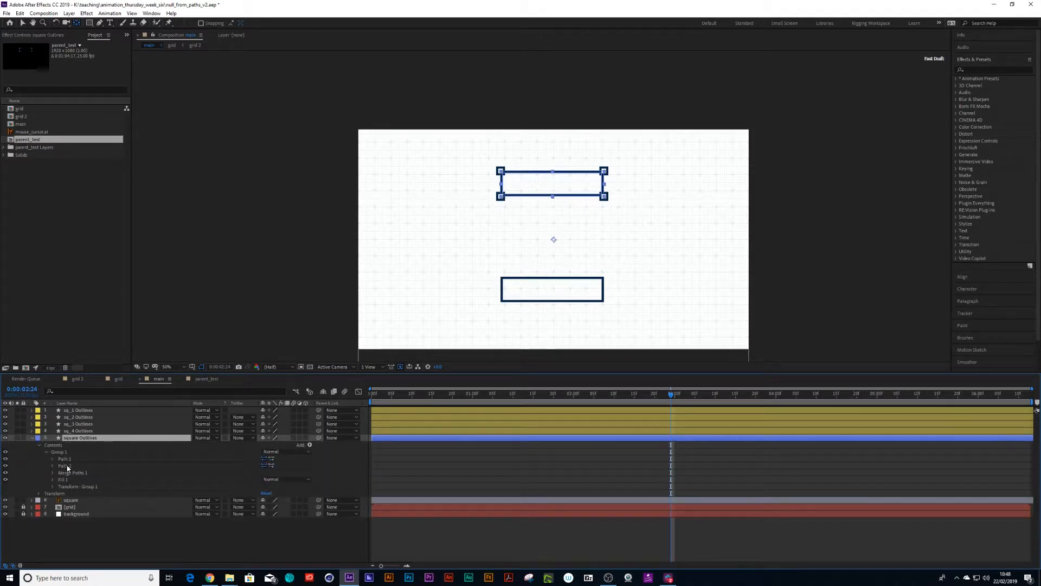
{"action": "left_click", "coordinate": [67, 467]}
{"action": "key", "text": "Delete"}
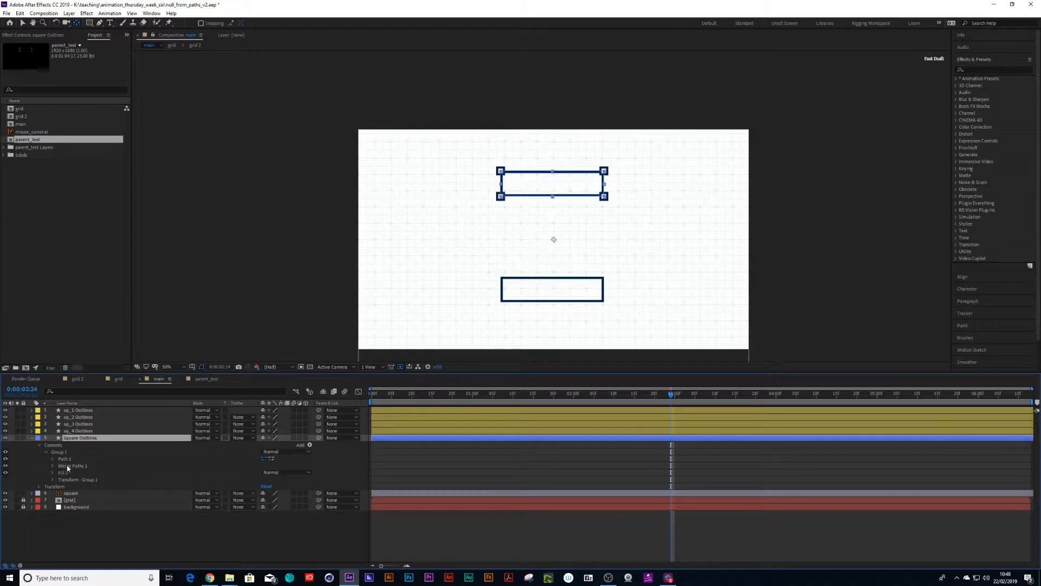
Expand Path 1 of the square Outlines layer and delete the fill from Group 1.
{"action": "left_click", "coordinate": [67, 460]}
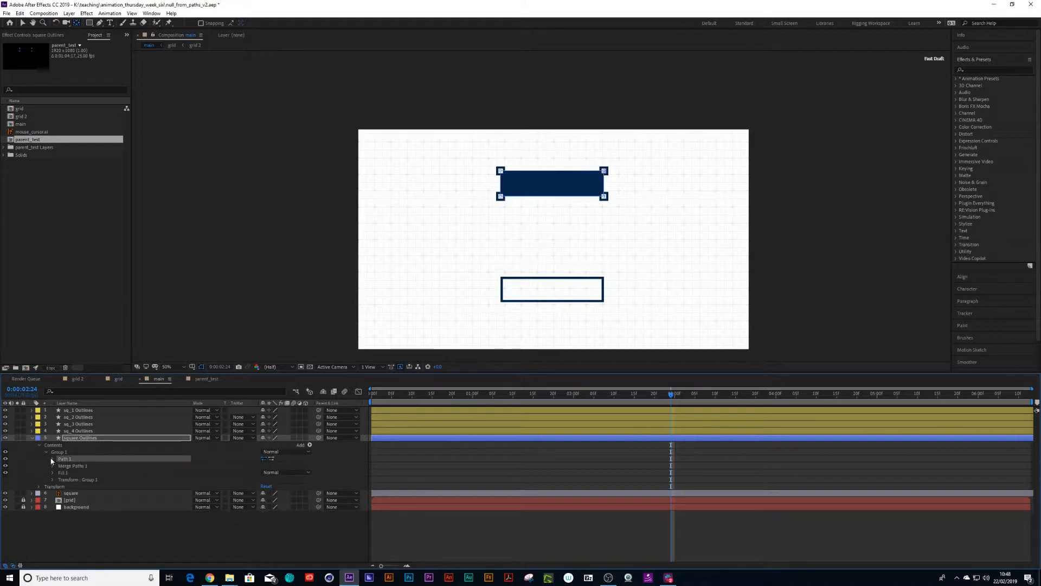
{"action": "left_click", "coordinate": [53, 459]}
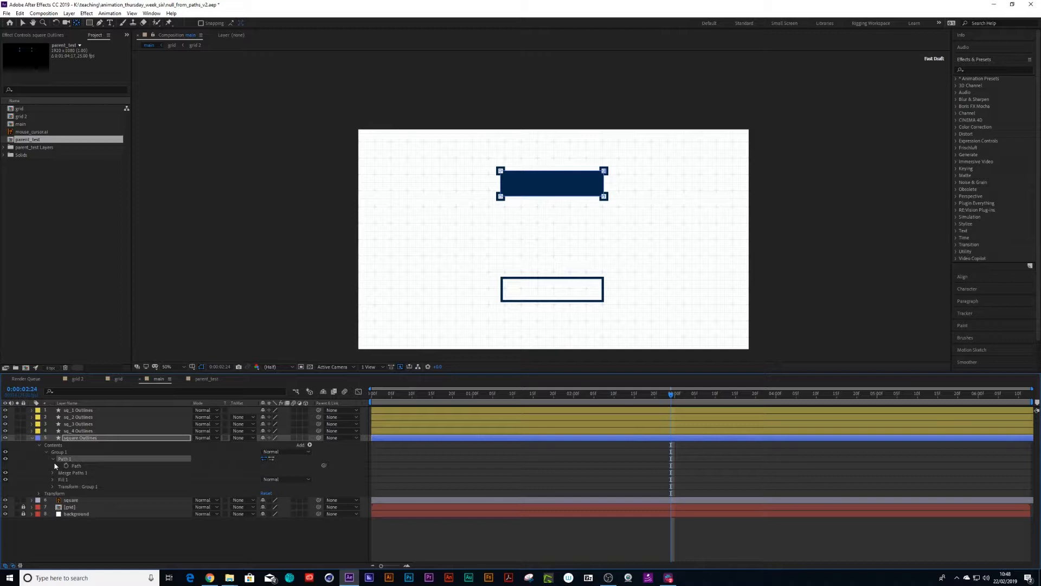
{"action": "left_click", "coordinate": [64, 480]}
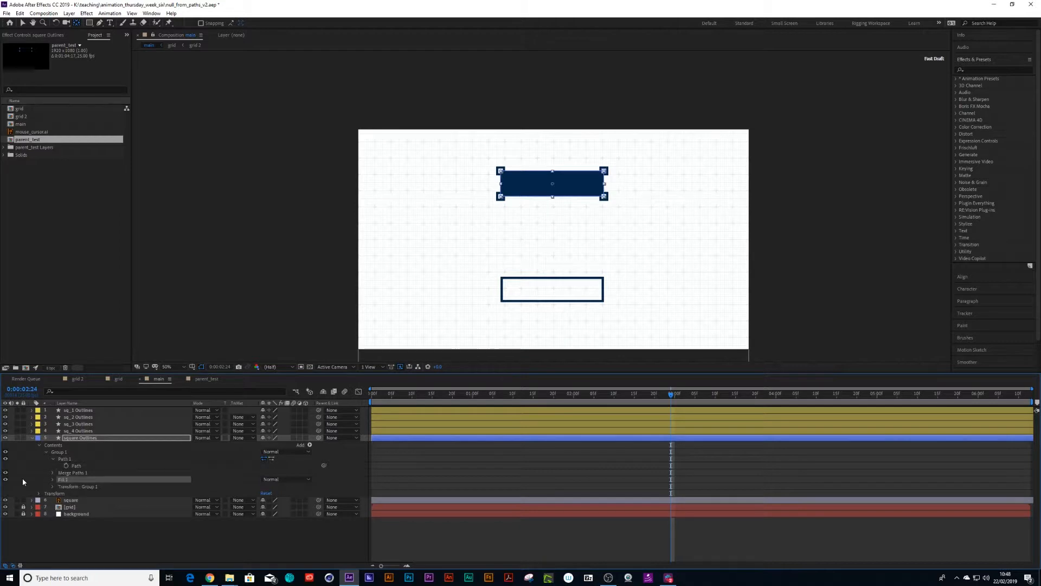
{"action": "key", "text": "Delete"}
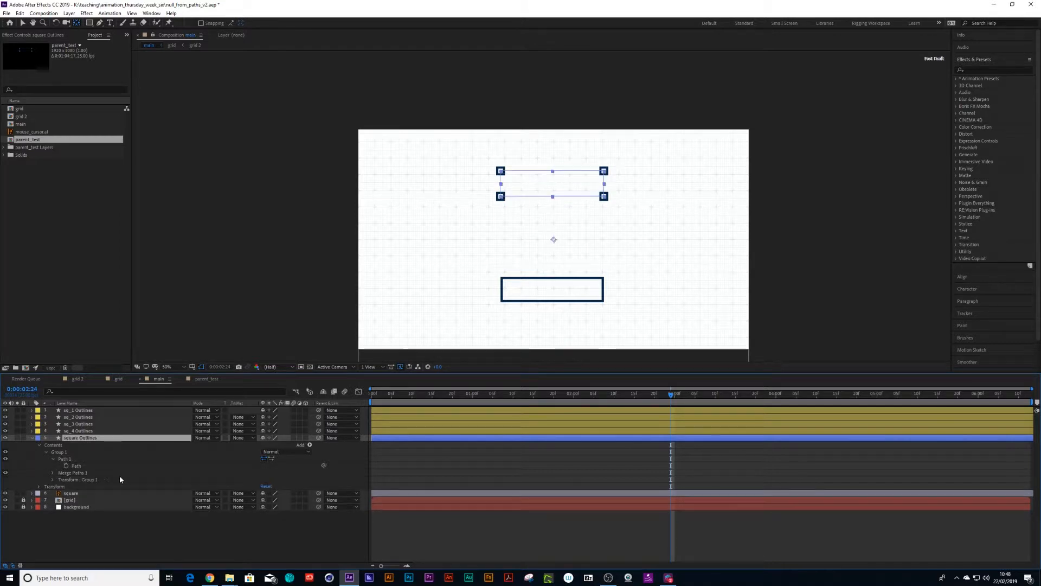
Add a stroke to the square Outlines layer and expand the stroke's properties.
{"action": "left_click", "coordinate": [307, 446]}
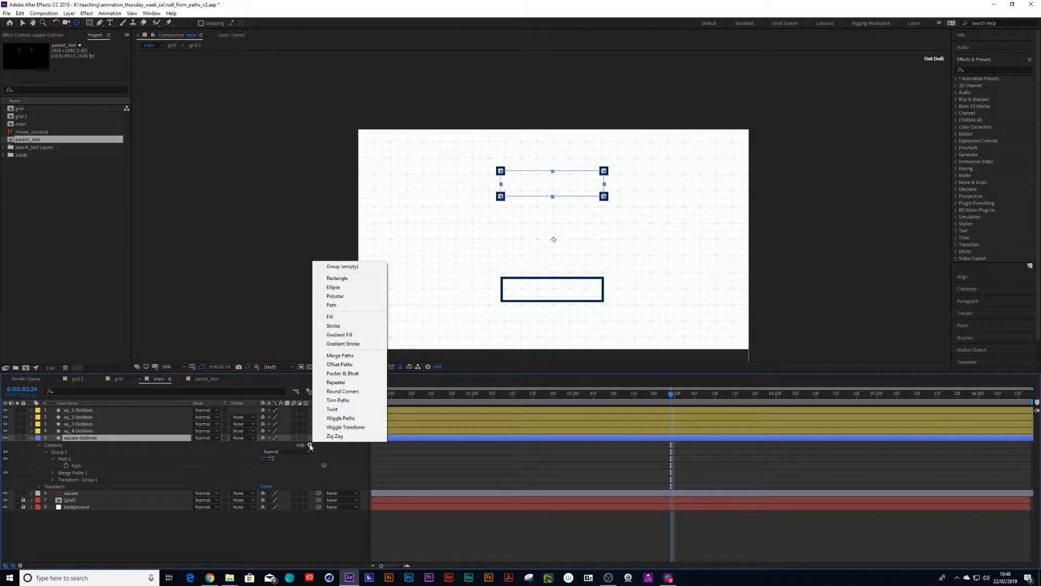
{"action": "left_click", "coordinate": [348, 327]}
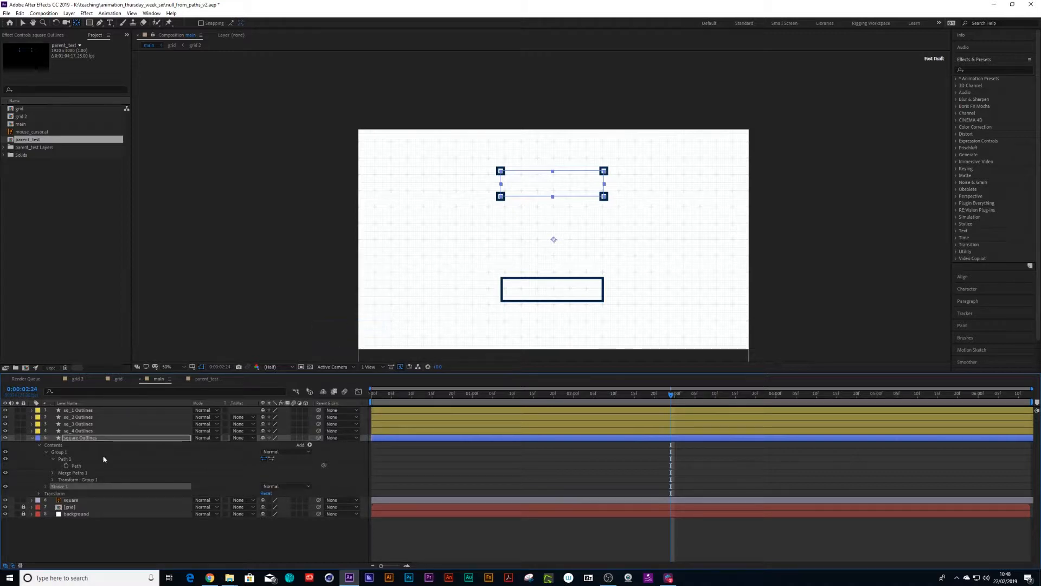
{"action": "left_click", "coordinate": [47, 487]}
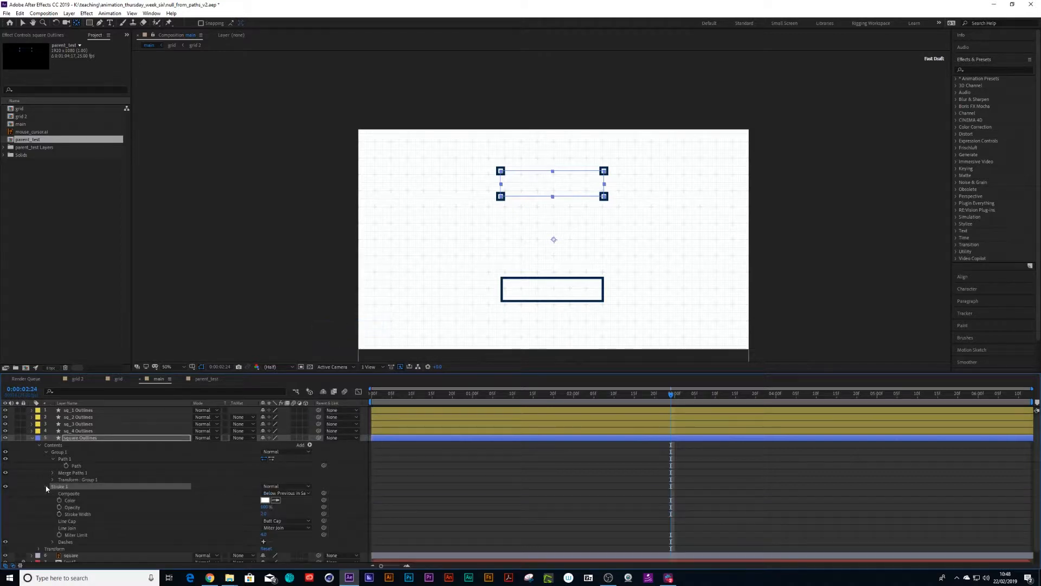
Sample the stroke color from the original rectangle's dark blue outline and set the stroke width to 12.
{"action": "left_click", "coordinate": [276, 501]}
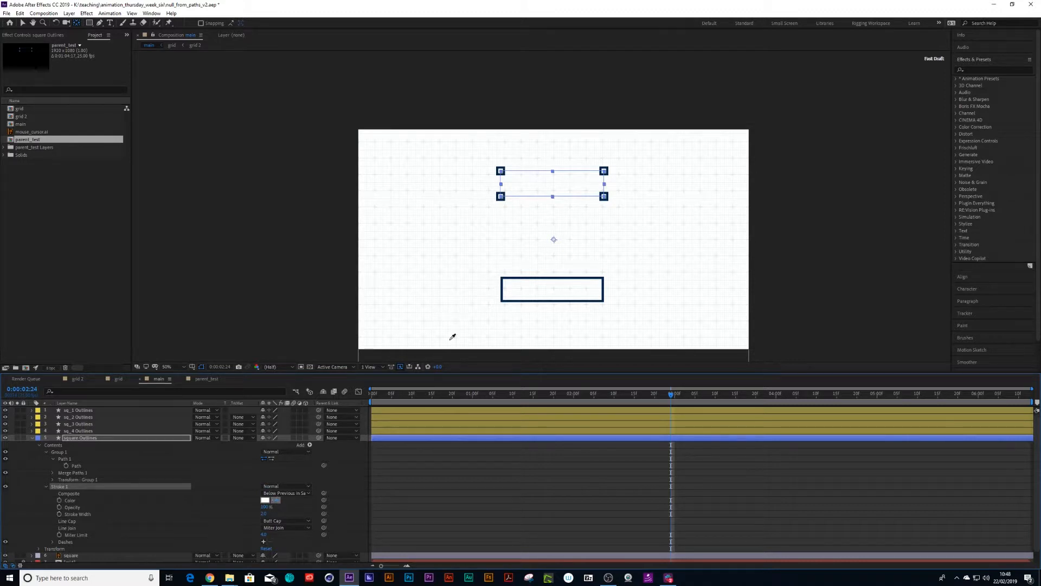
{"action": "left_click", "coordinate": [503, 279]}
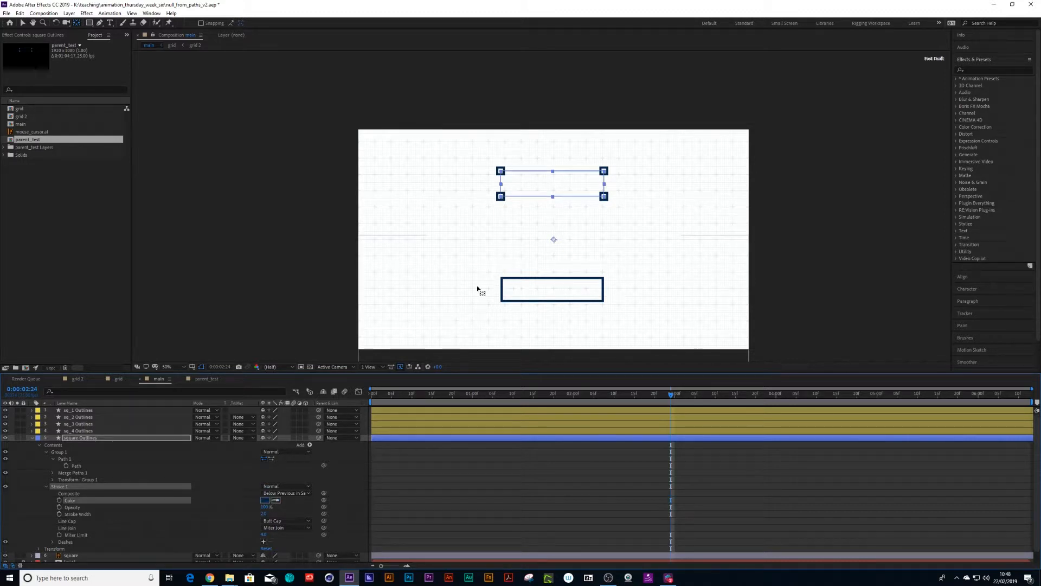
{"action": "left_click_drag", "start_coordinate": [265, 516], "coordinate": [272, 516]}
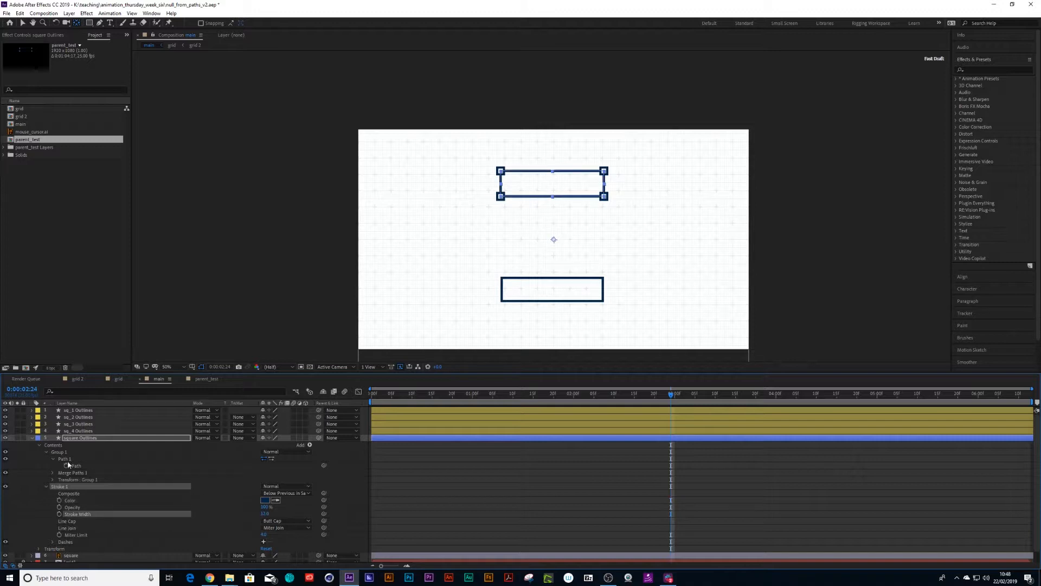
Collapse the square Outlines layer and delete the original square layer.
{"action": "left_click", "coordinate": [31, 438]}
{"action": "left_click", "coordinate": [65, 445]}
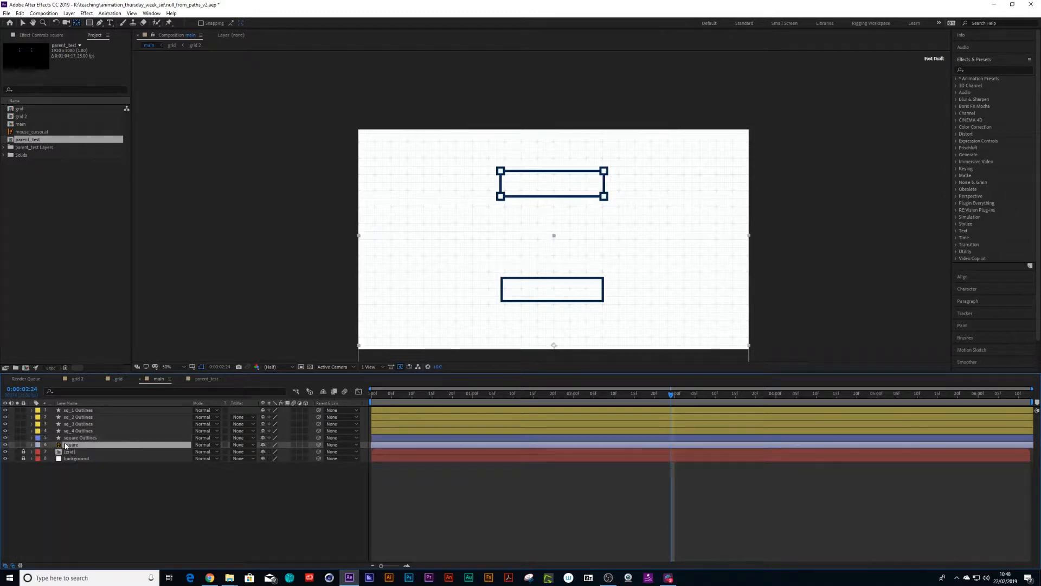
{"action": "key", "text": "Delete"}
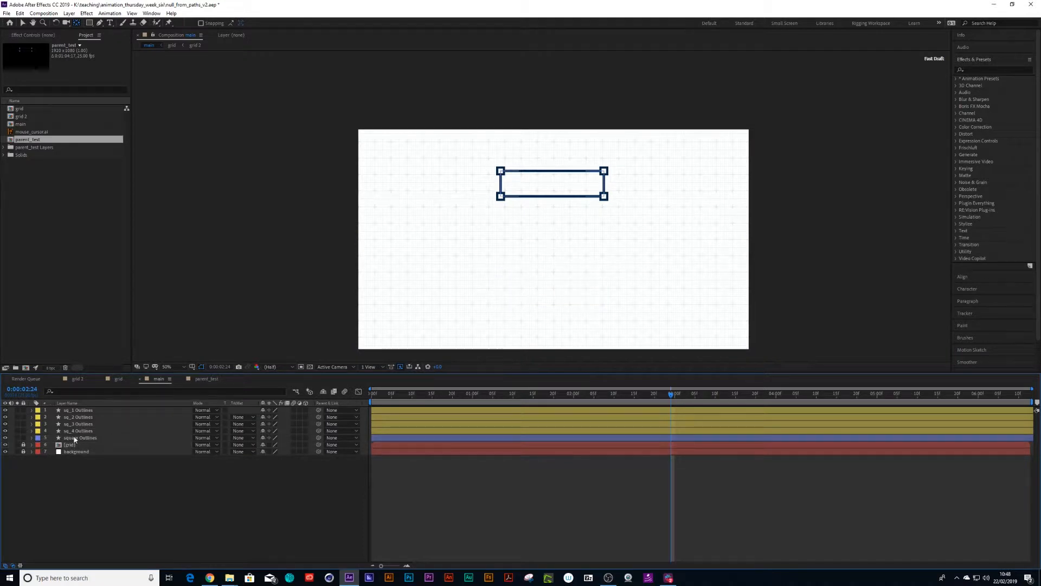
Add dashes to the square Outlines stroke, set the dash length to 21, and collapse the layer.
{"action": "left_click", "coordinate": [74, 438]}
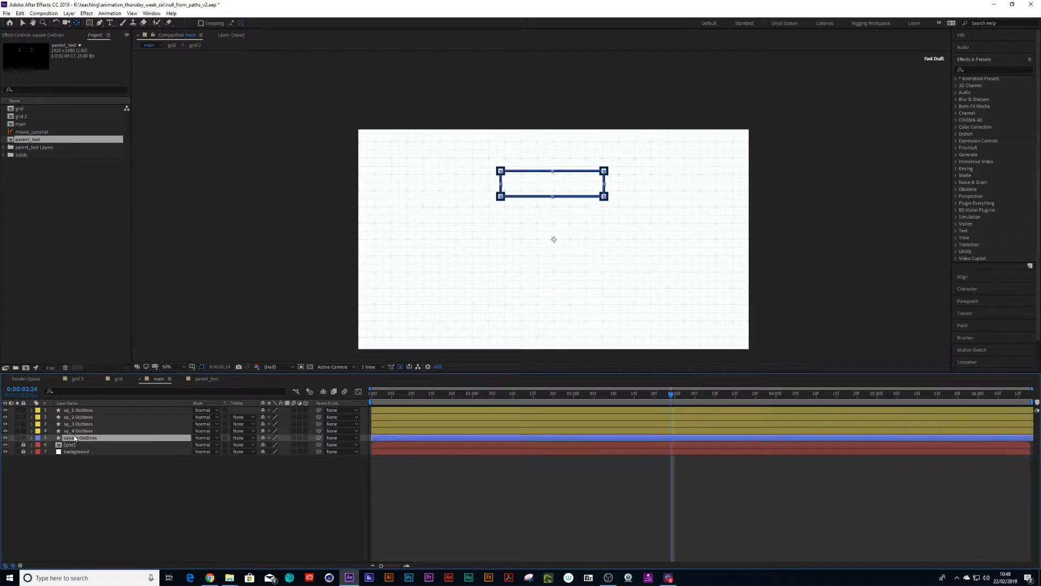
{"action": "left_click", "coordinate": [32, 438]}
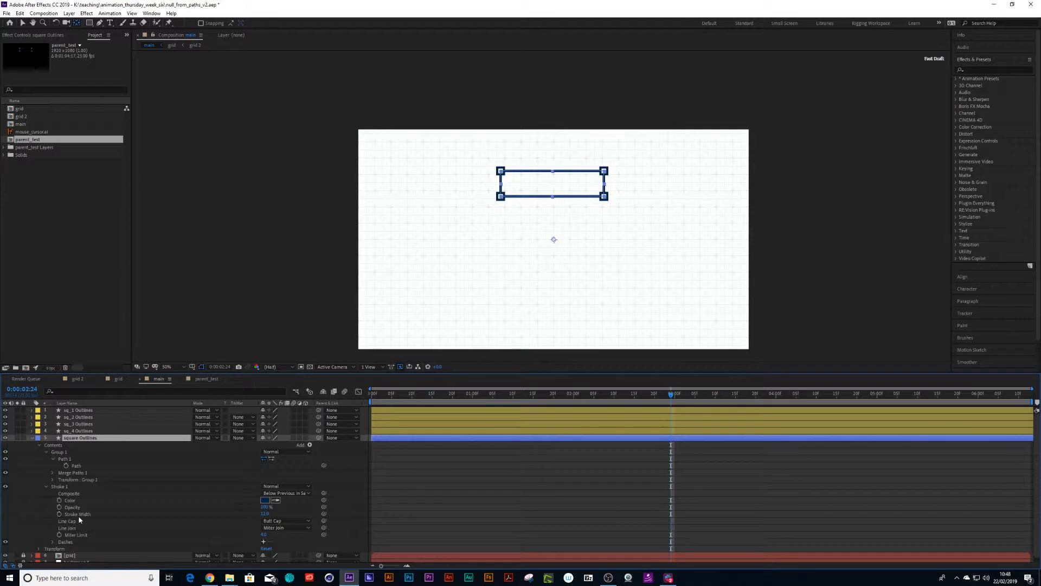
{"action": "scroll", "coordinate": [108, 545], "scroll_direction": "down", "scroll_amount": 1}
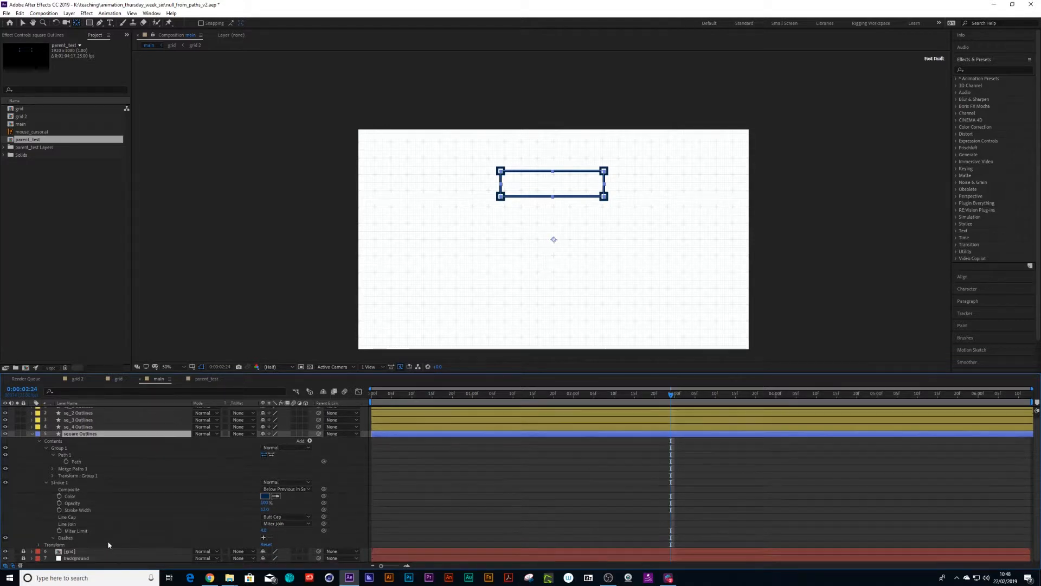
{"action": "left_click", "coordinate": [263, 538]}
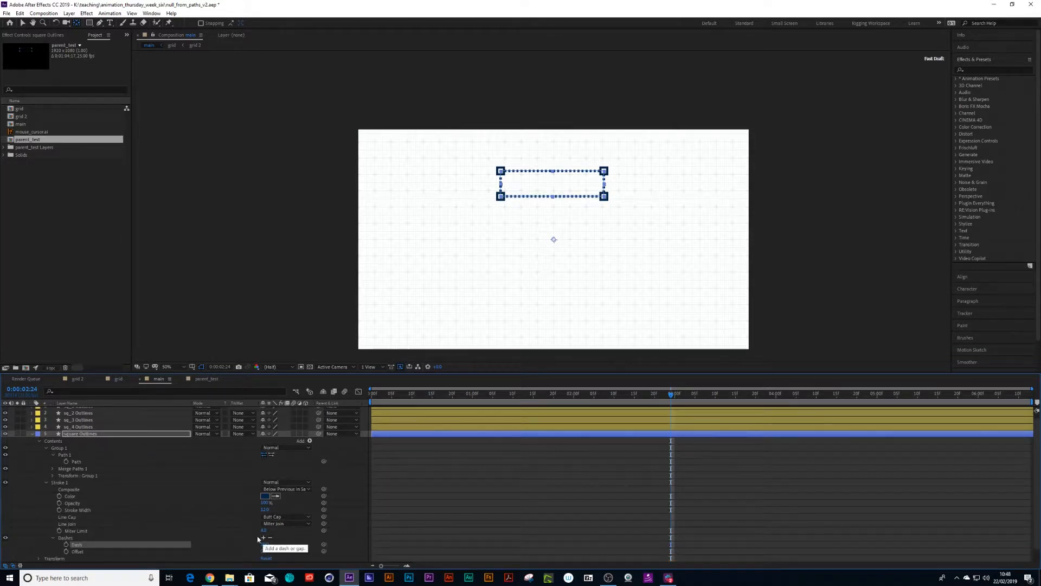
{"action": "left_click_drag", "start_coordinate": [264, 544], "coordinate": [270, 545]}
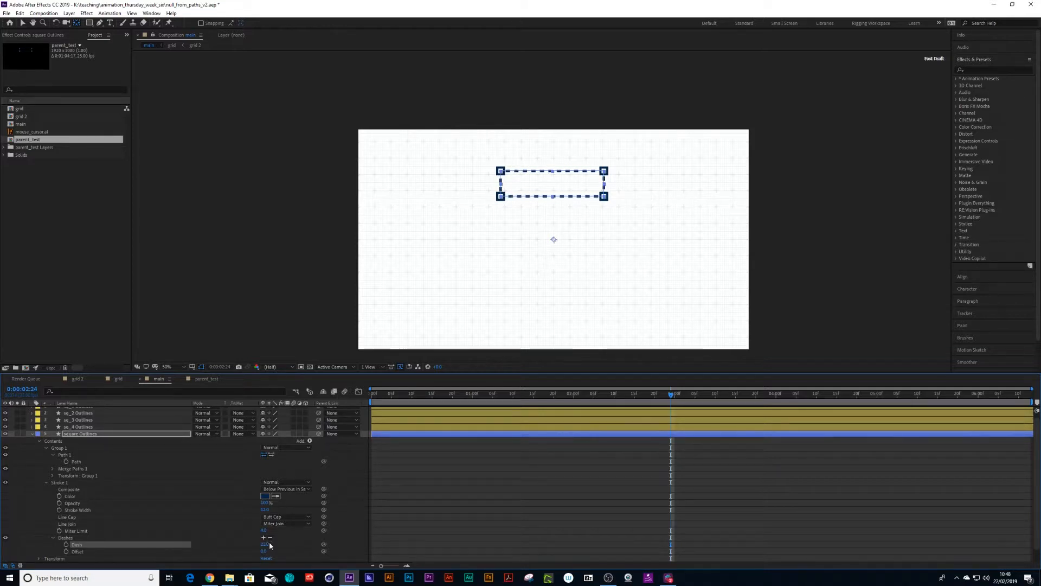
{"action": "left_click", "coordinate": [33, 435]}
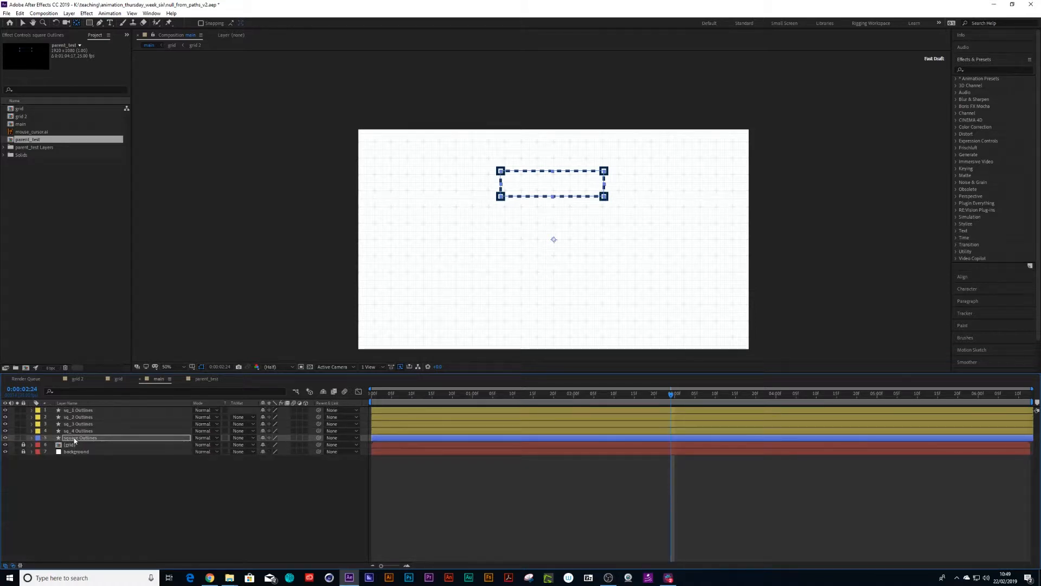
Run Create Nulls From Paths on the Path 1 path of square Outlines with Nulls Follow Points.
{"action": "left_click", "coordinate": [32, 437]}
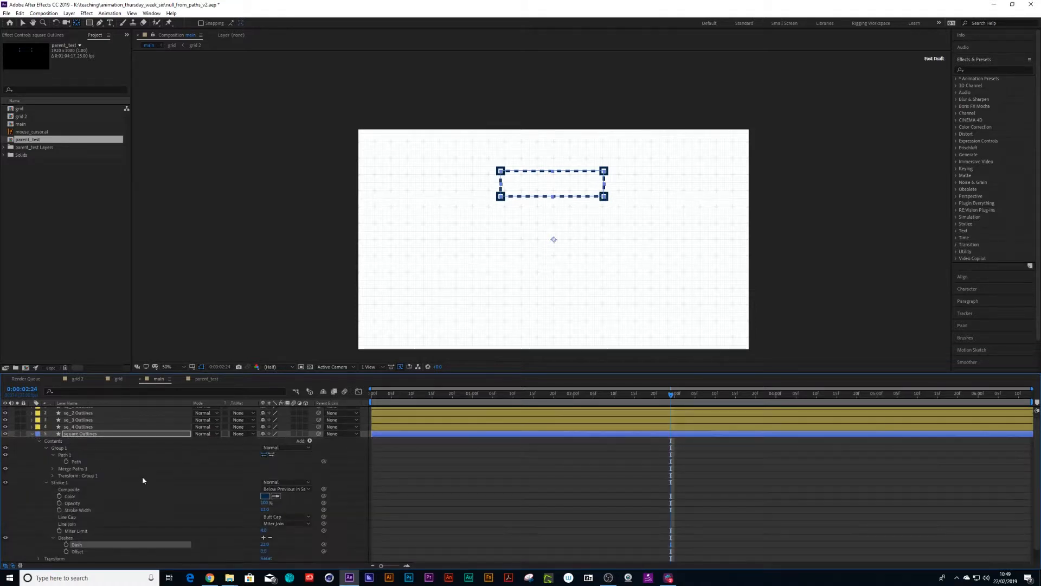
{"action": "scroll", "coordinate": [149, 473], "scroll_direction": "down", "scroll_amount": 1}
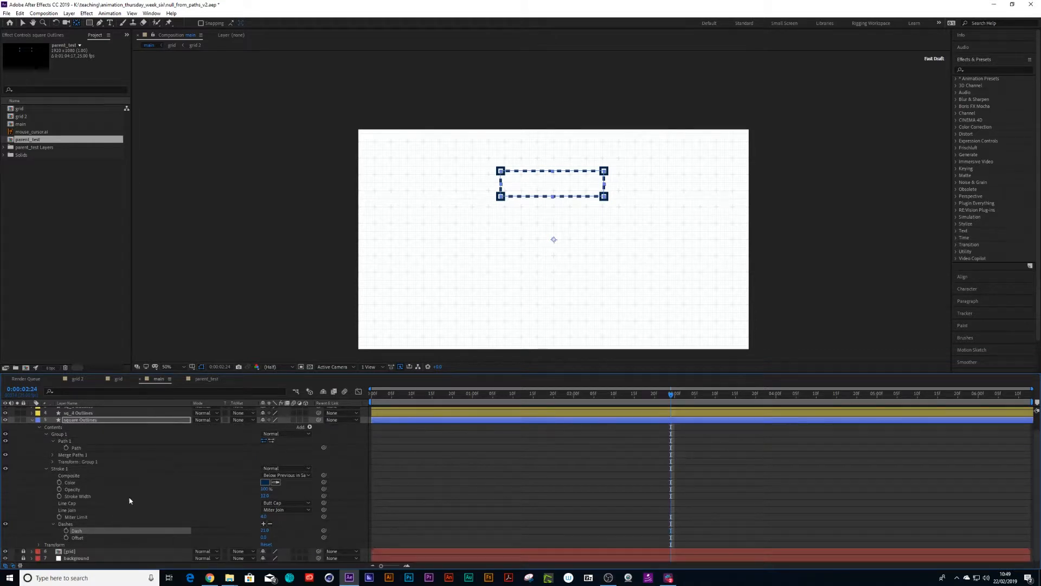
{"action": "left_click", "coordinate": [76, 448]}
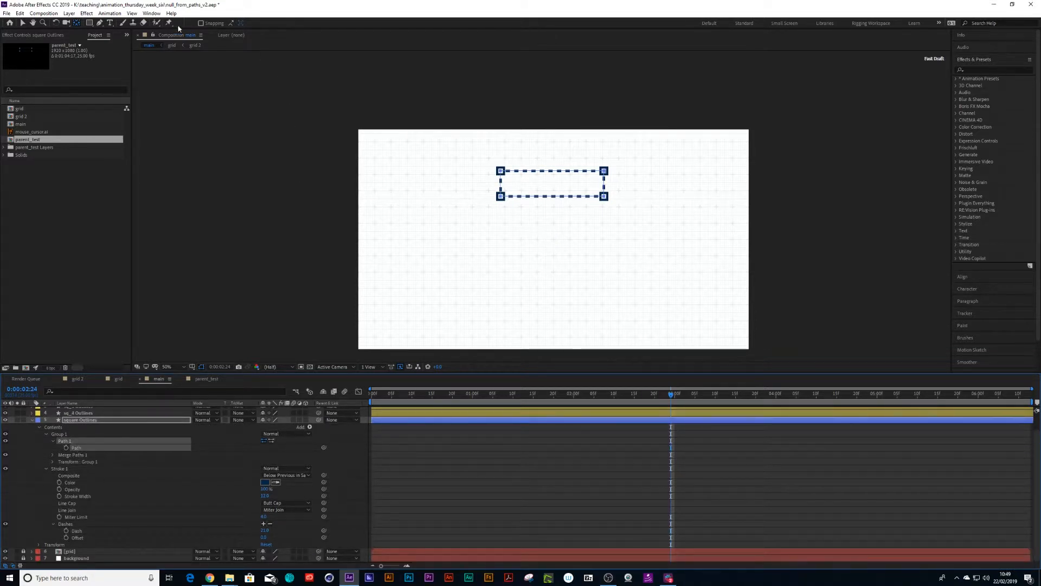
{"action": "left_click", "coordinate": [151, 12]}
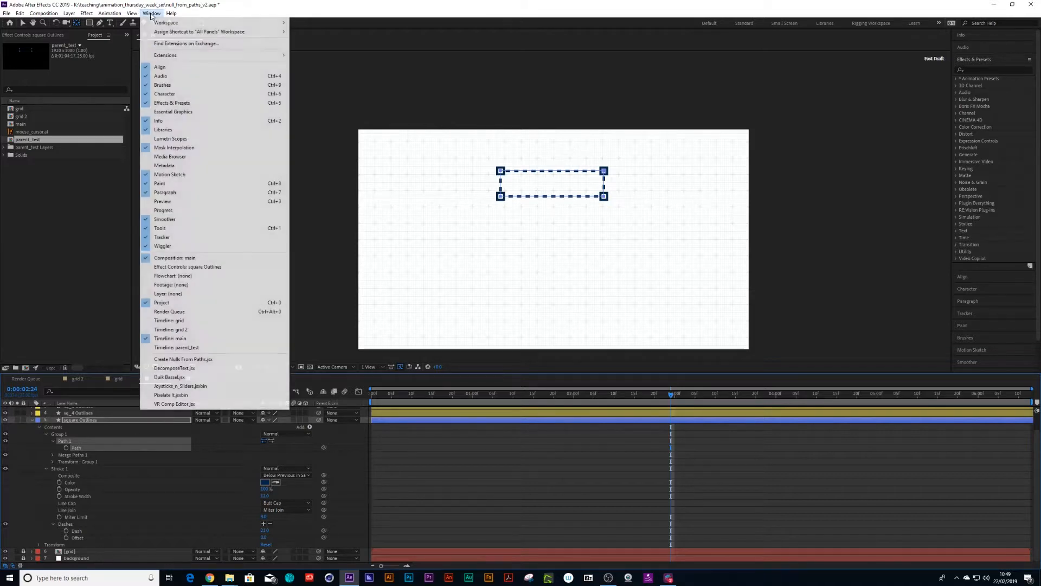
{"action": "left_click", "coordinate": [182, 361]}
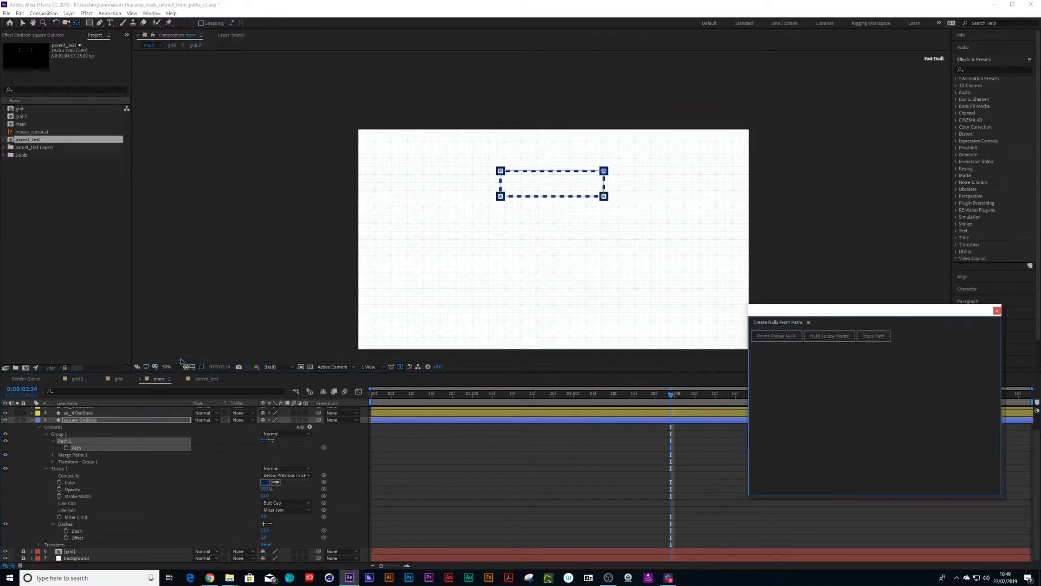
{"action": "left_click", "coordinate": [825, 337]}
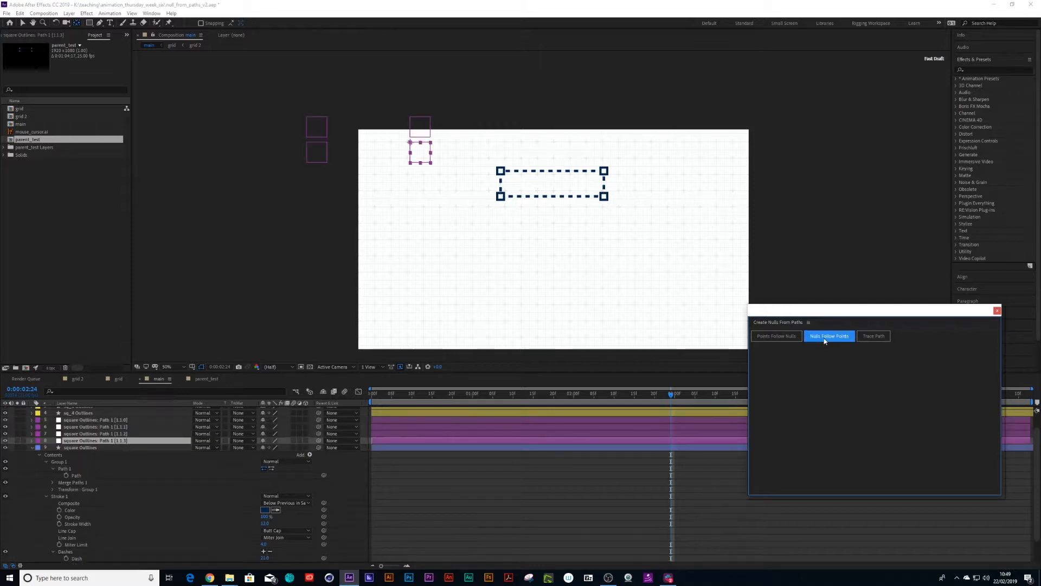
{"action": "left_click", "coordinate": [997, 310]}
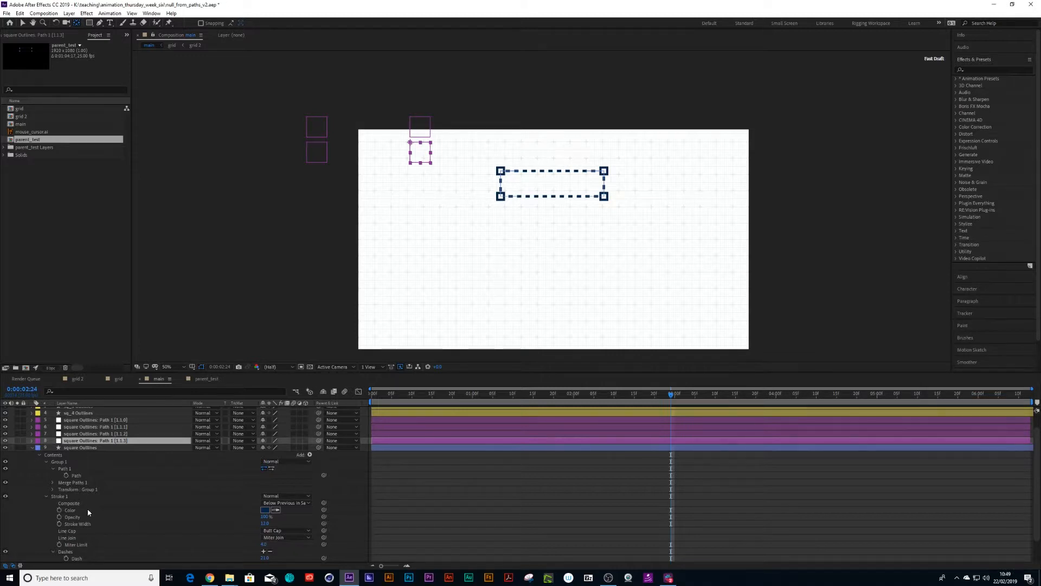
Check the square path and its four nulls by selecting them, and select the sq_1 to sq_4 Outlines layers.
{"action": "left_click", "coordinate": [76, 475]}
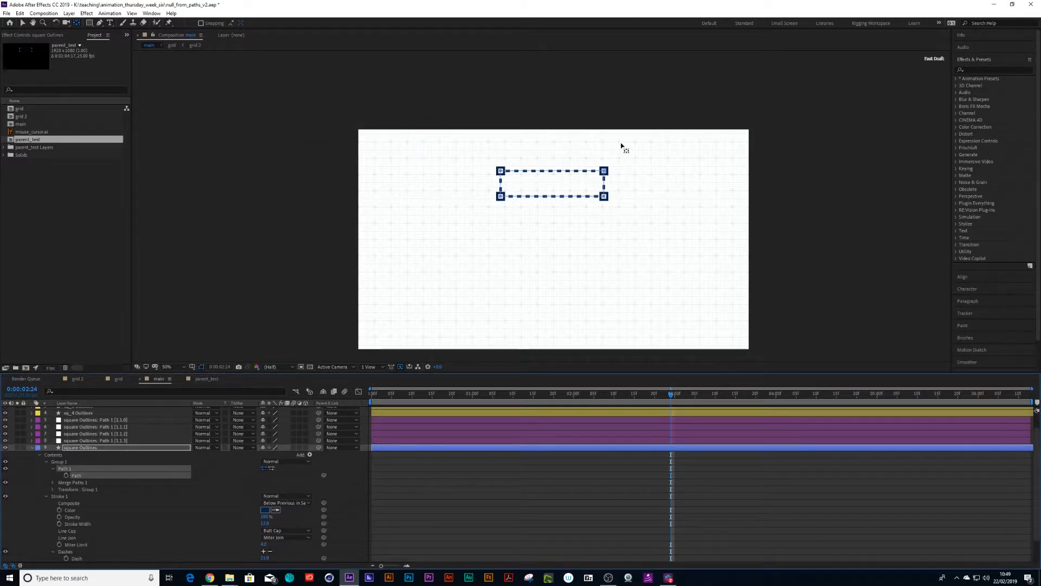
{"action": "left_click", "coordinate": [67, 441]}
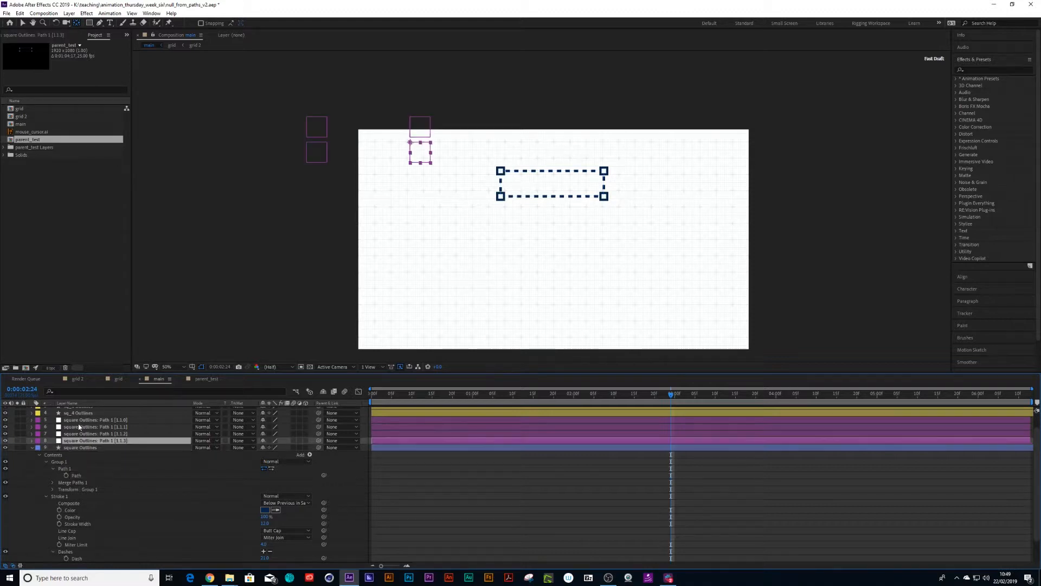
{"action": "left_click", "coordinate": [83, 421], "text": "shift"}
{"action": "scroll", "coordinate": [125, 447], "scroll_direction": "up", "scroll_amount": 2}
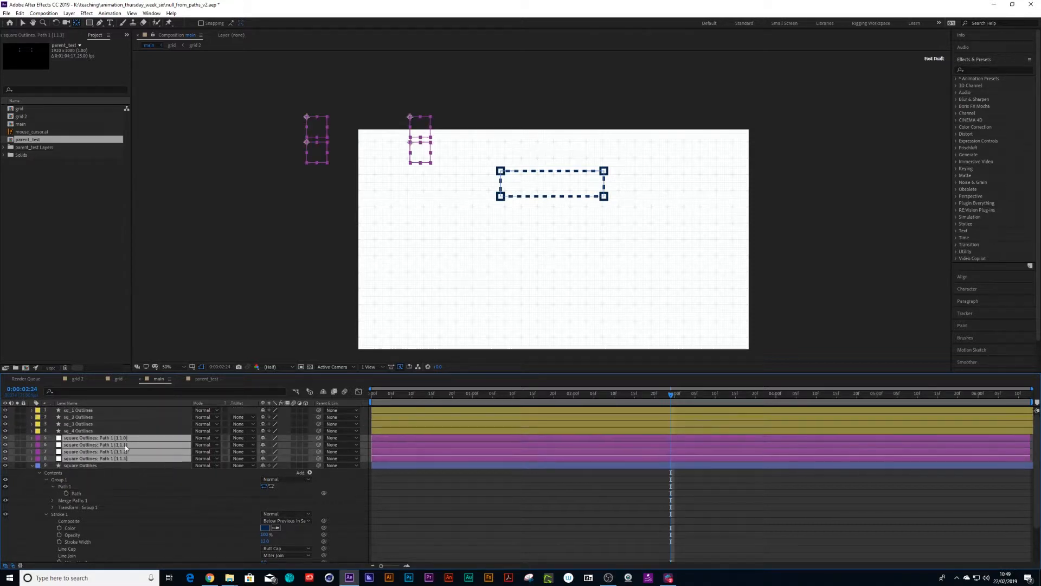
{"action": "left_click", "coordinate": [85, 410]}
{"action": "left_click", "coordinate": [82, 430], "text": "shift"}
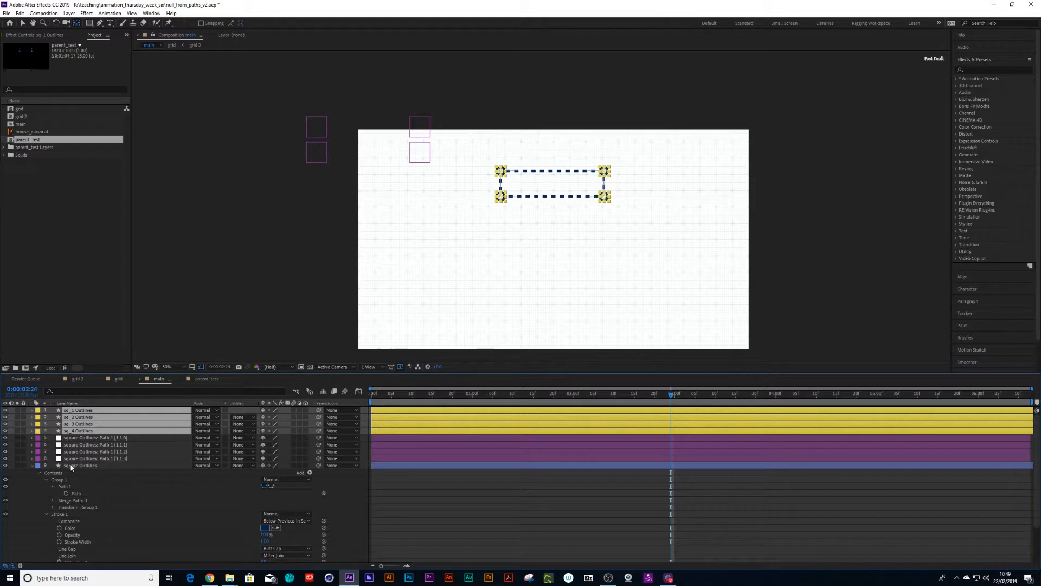
Undo the creation of the four path nulls and collapse the Group 1 and Dashes properties of square Outlines.
{"action": "key", "text": "ctrl+z"}
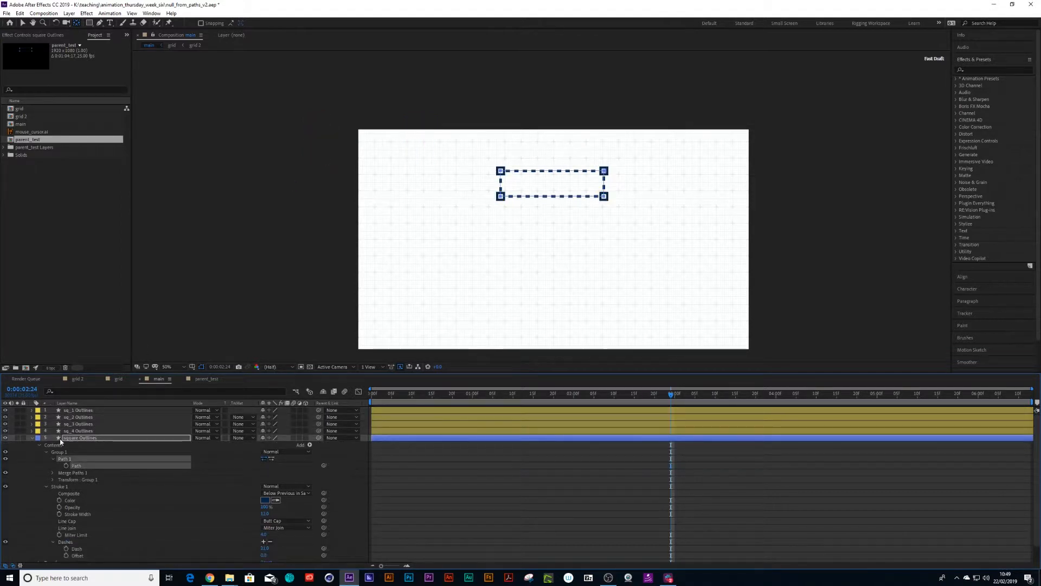
{"action": "left_click", "coordinate": [33, 438]}
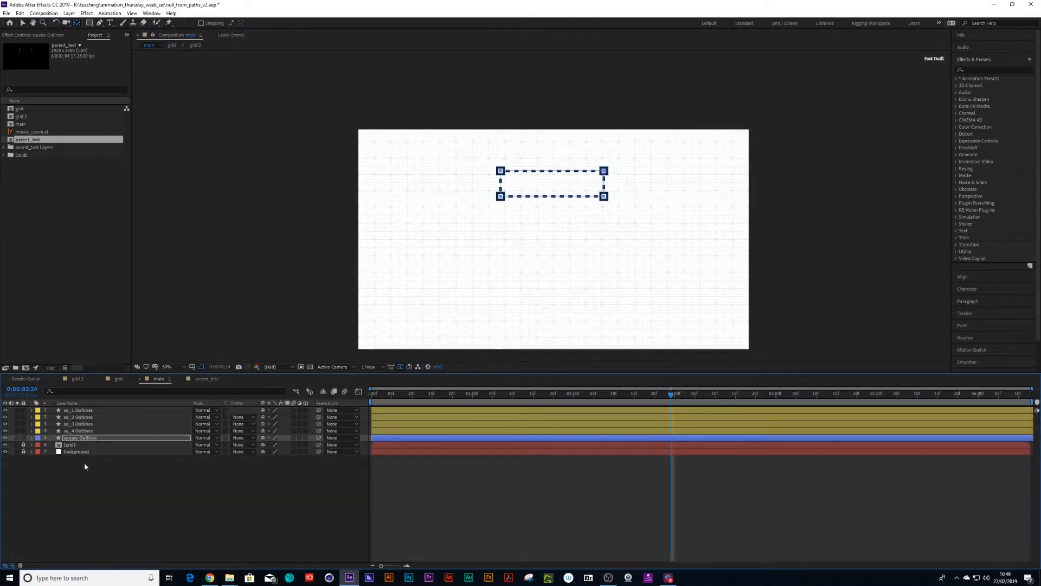
{"action": "left_click", "coordinate": [32, 439]}
{"action": "scroll", "coordinate": [96, 490], "scroll_direction": "down", "scroll_amount": 1}
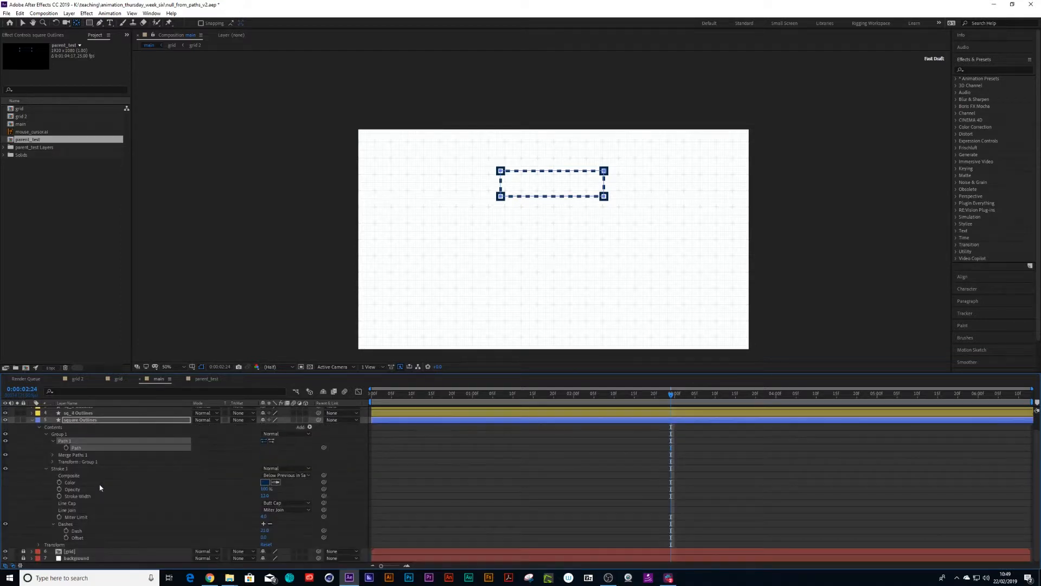
{"action": "left_click", "coordinate": [46, 434]}
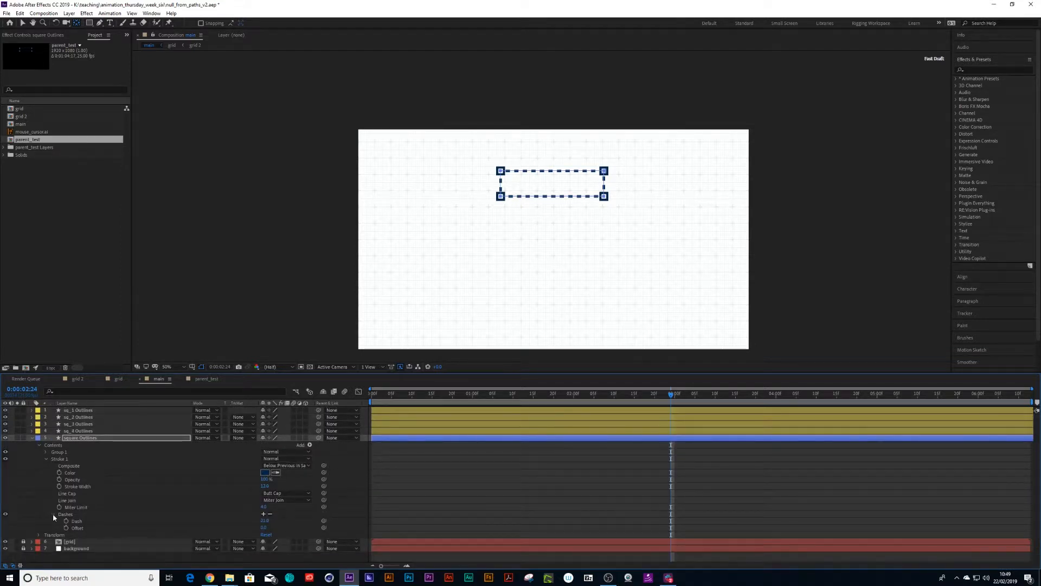
{"action": "left_click", "coordinate": [53, 515]}
{"action": "left_click", "coordinate": [46, 458]}
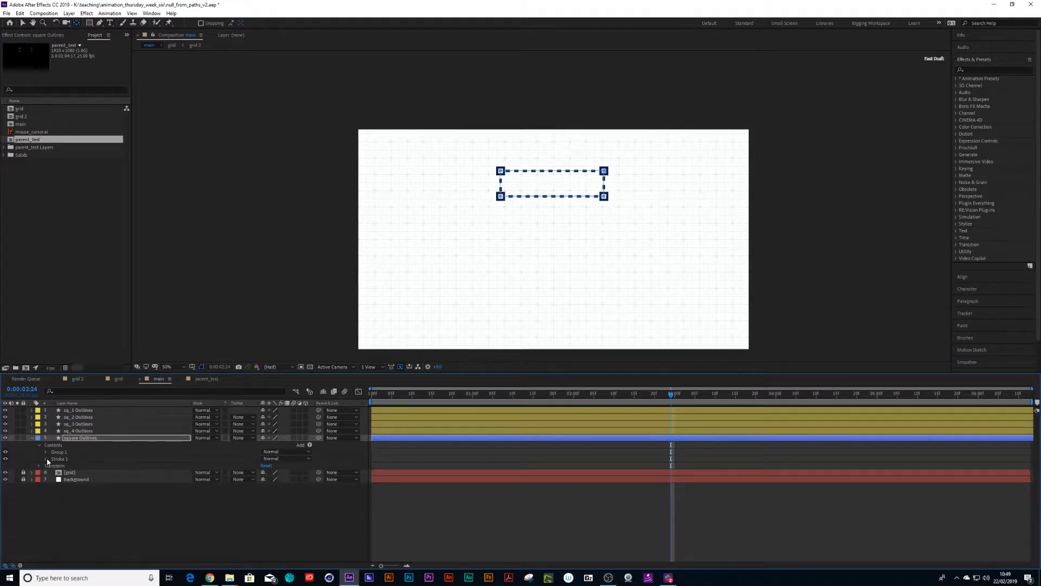
{"action": "left_click", "coordinate": [46, 459]}
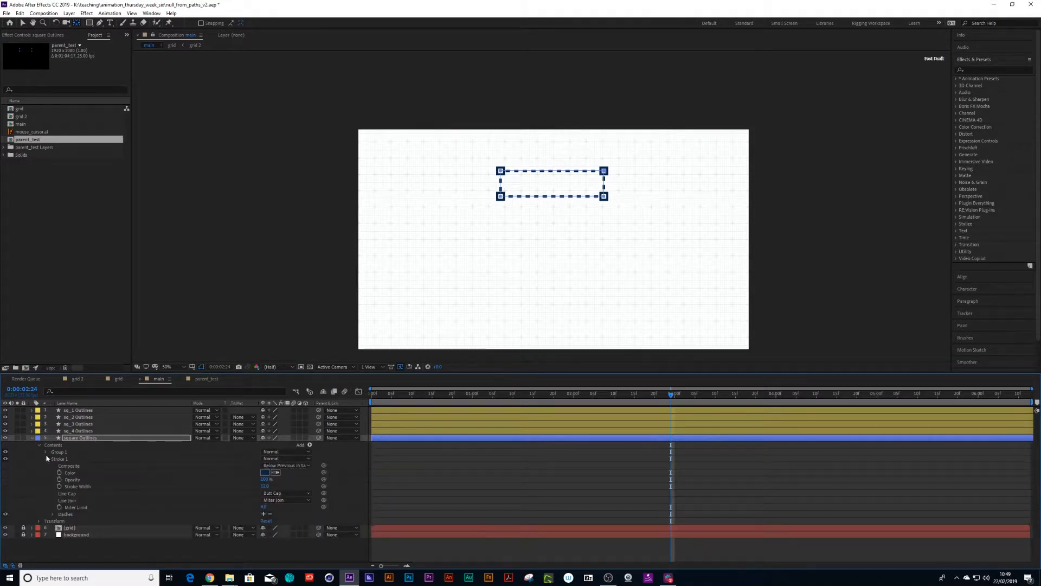
Move Path 1 out of Group 1 to the top level of the square Outlines contents, and delete Group 1.
{"action": "left_click", "coordinate": [45, 452]}
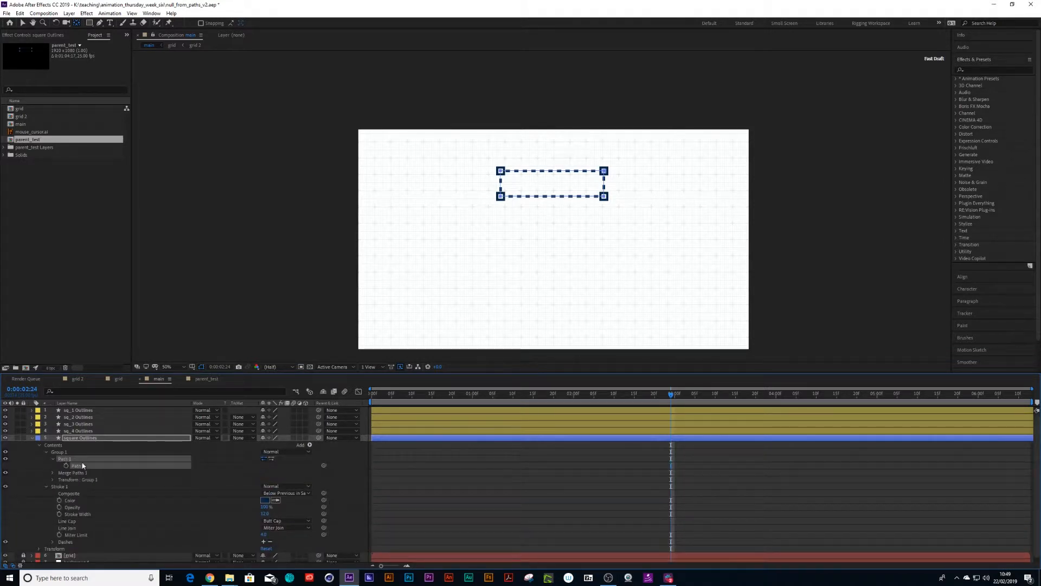
{"action": "left_click_drag", "start_coordinate": [66, 462], "coordinate": [63, 452]}
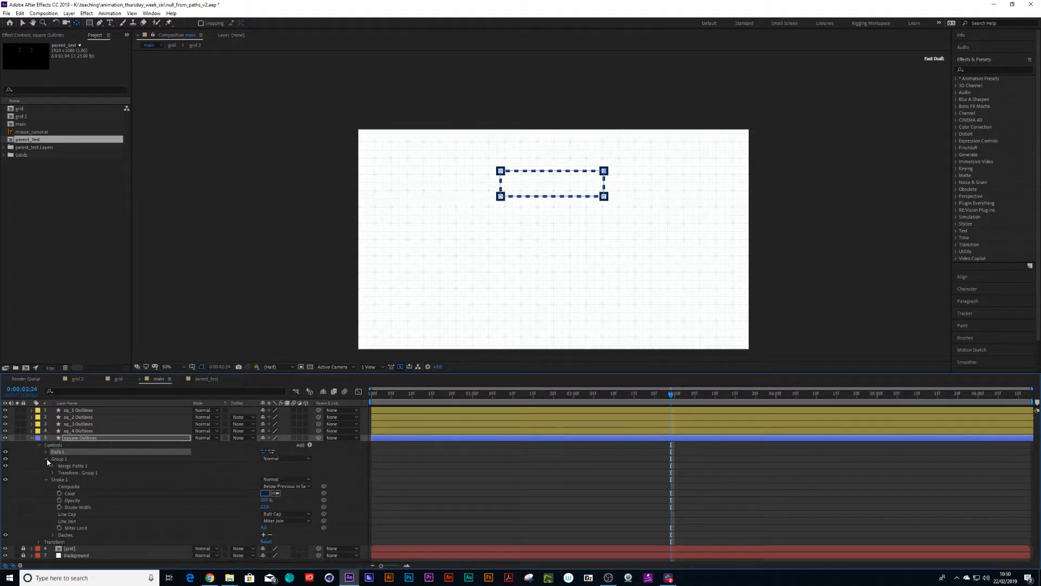
{"action": "left_click", "coordinate": [46, 459]}
{"action": "left_click", "coordinate": [46, 466]}
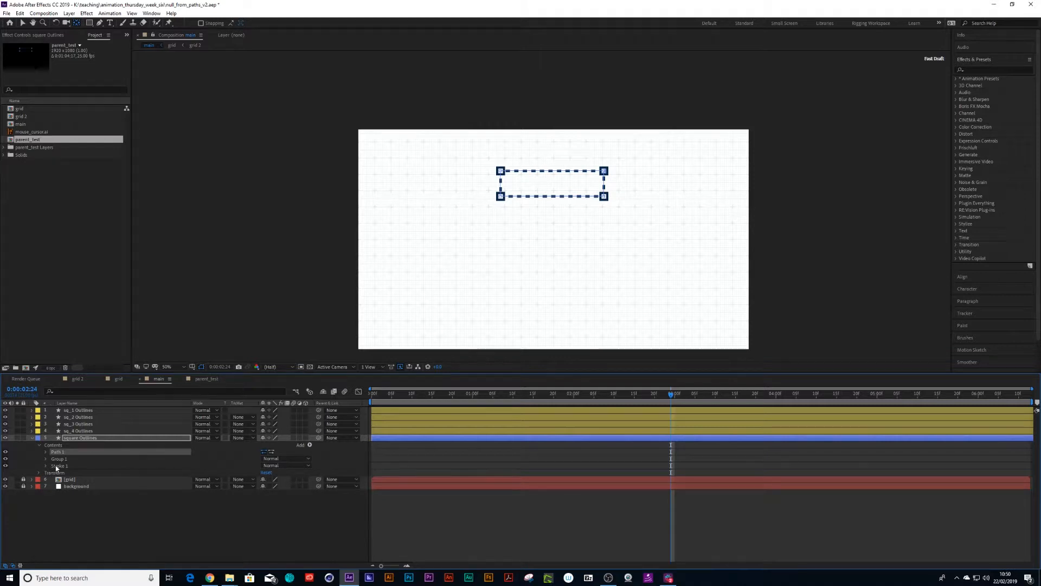
{"action": "left_click", "coordinate": [60, 461]}
{"action": "key", "text": "Delete"}
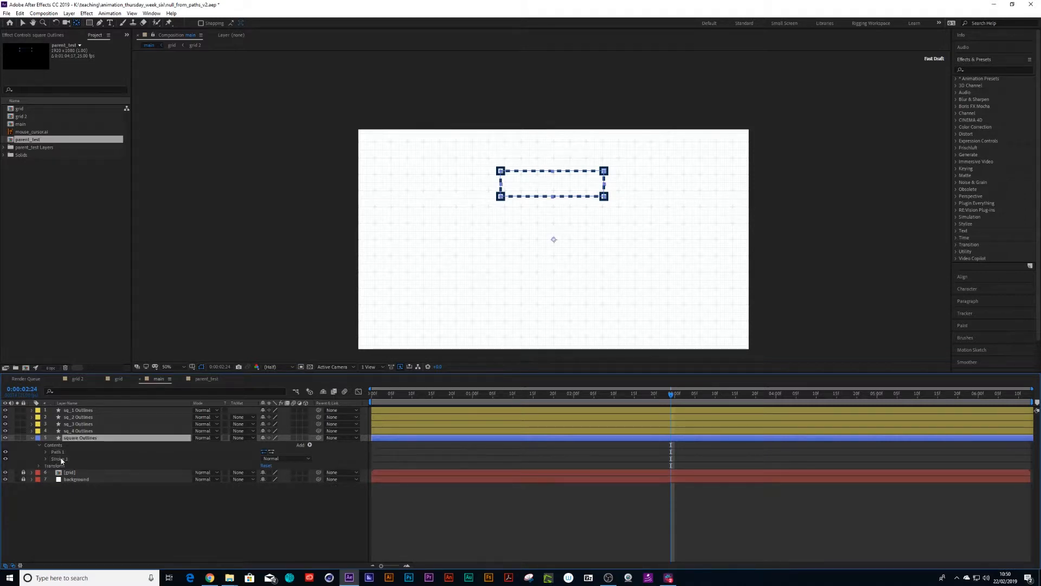
Run Create Nulls From Paths on the Path property of square Outlines with Nulls Follow Points, and close the script window.
{"action": "left_click", "coordinate": [45, 451]}
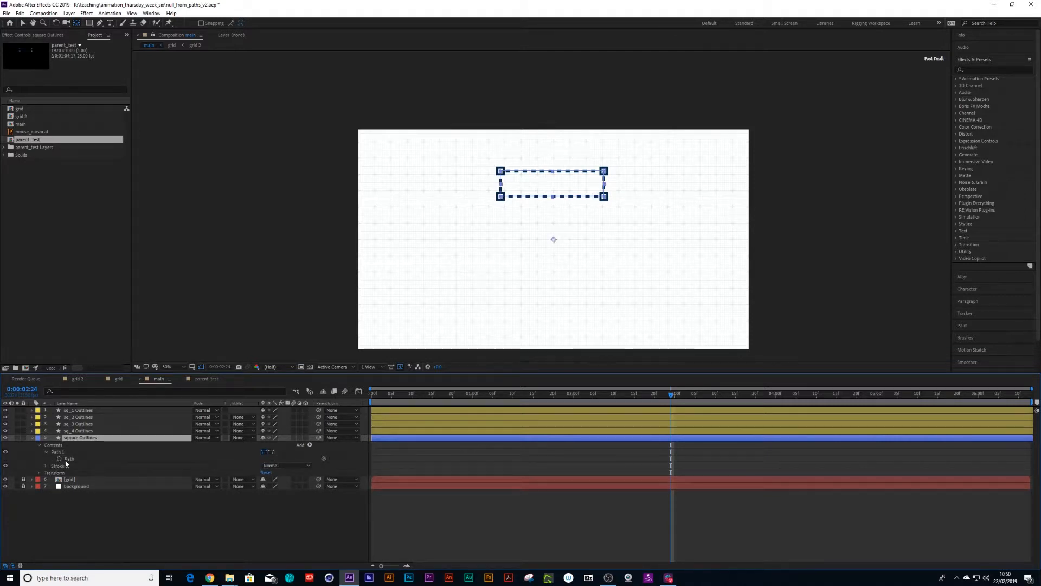
{"action": "left_click", "coordinate": [66, 460]}
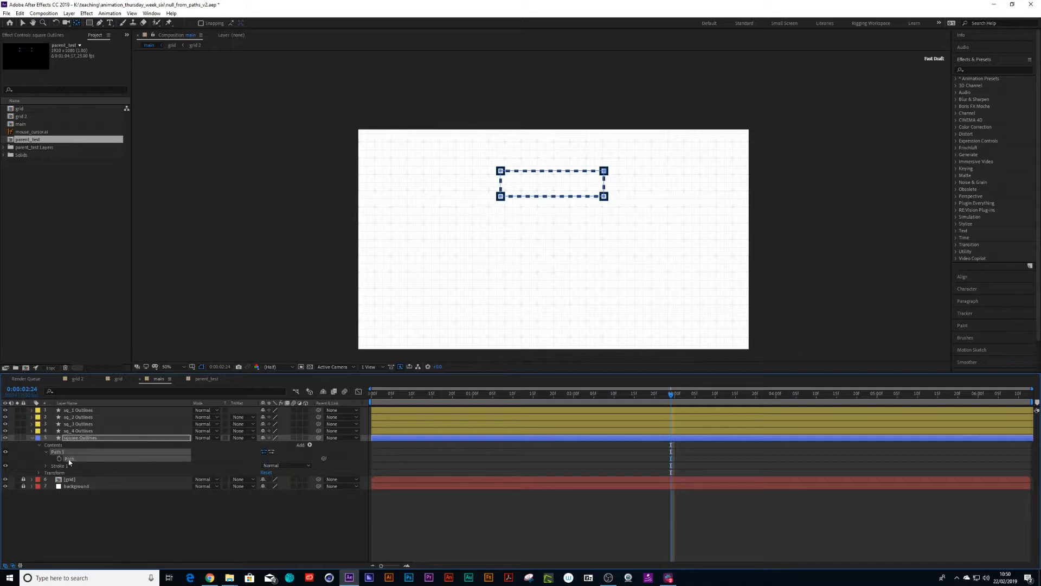
{"action": "left_click", "coordinate": [152, 13]}
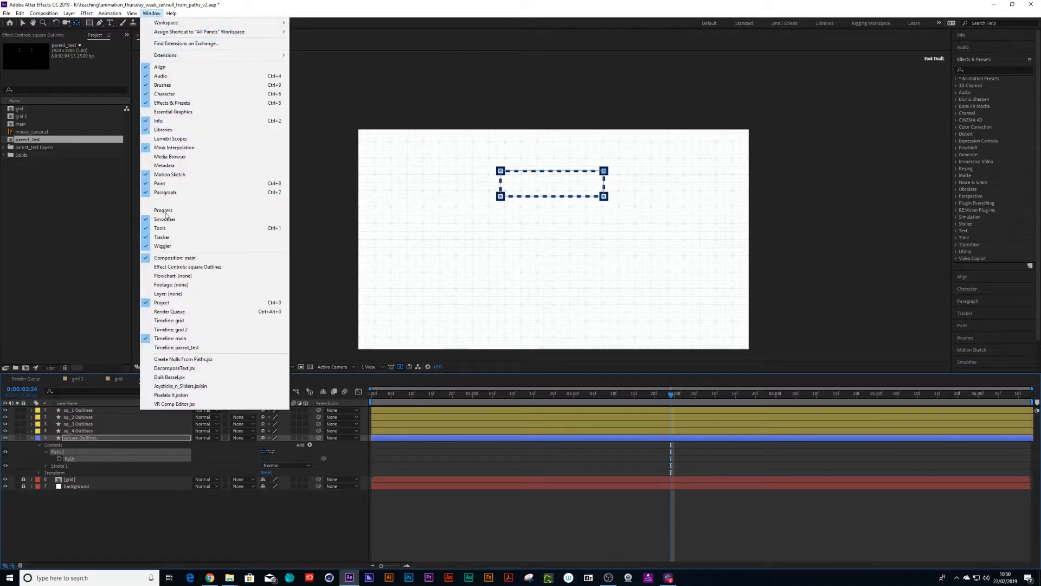
{"action": "left_click", "coordinate": [174, 359]}
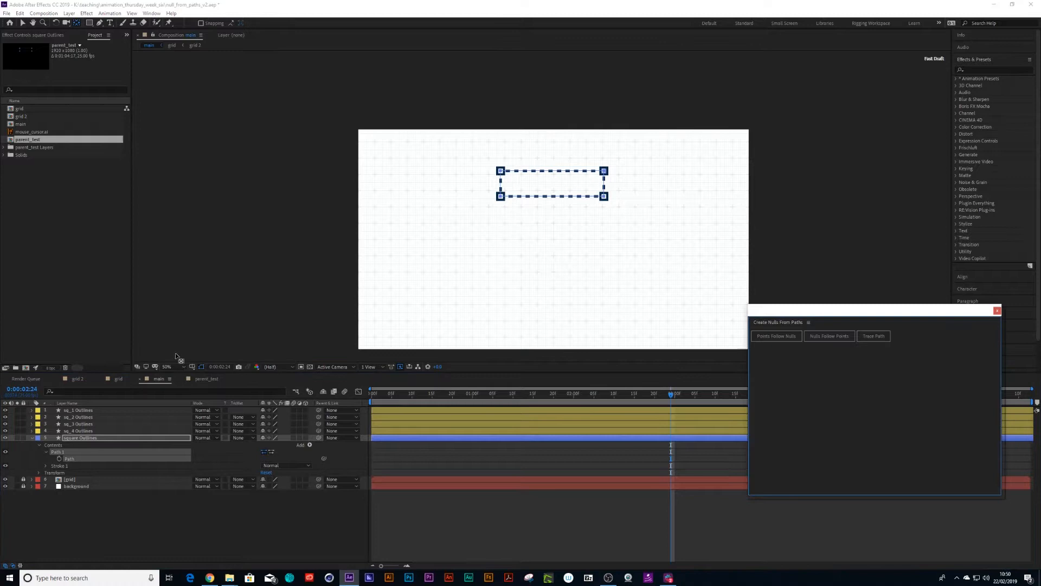
{"action": "left_click", "coordinate": [829, 336]}
{"action": "left_click", "coordinate": [997, 310]}
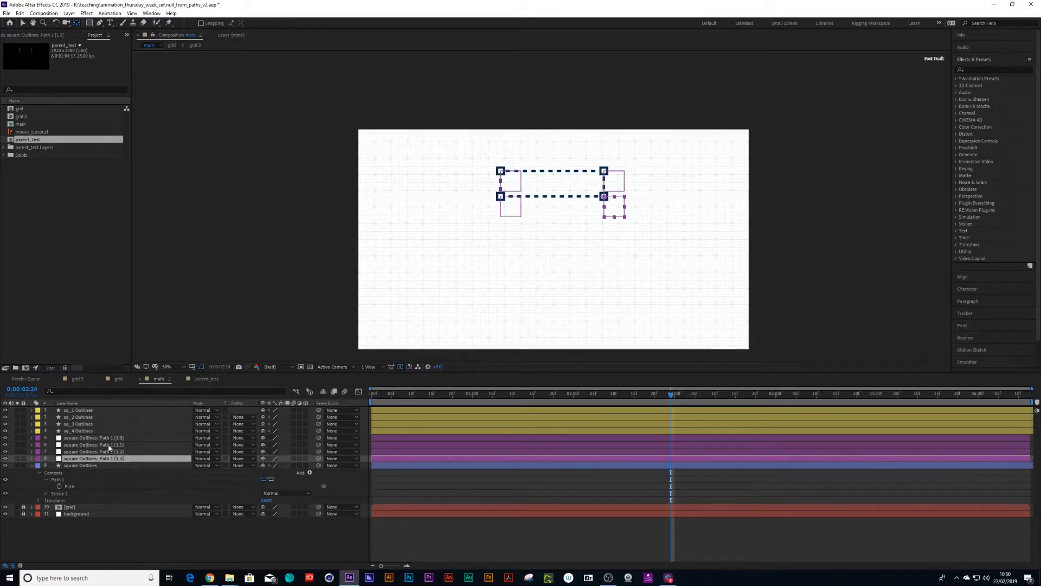
Rename the null at the rectangle's upper-right corner as right sq and return to the main composition view.
{"action": "left_click", "coordinate": [85, 439]}
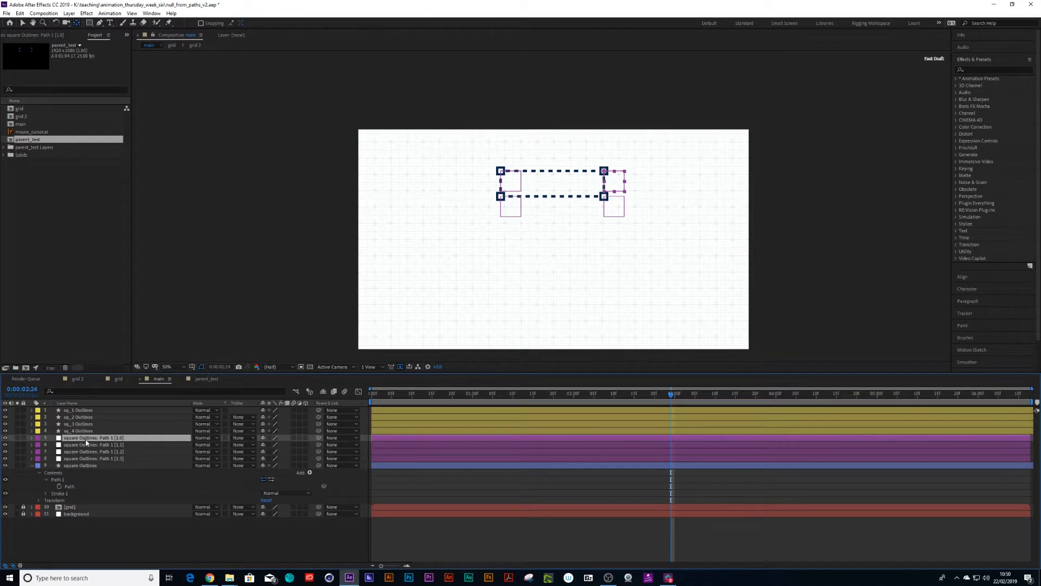
{"action": "key", "text": "Return"}
{"action": "type", "text": "right"}
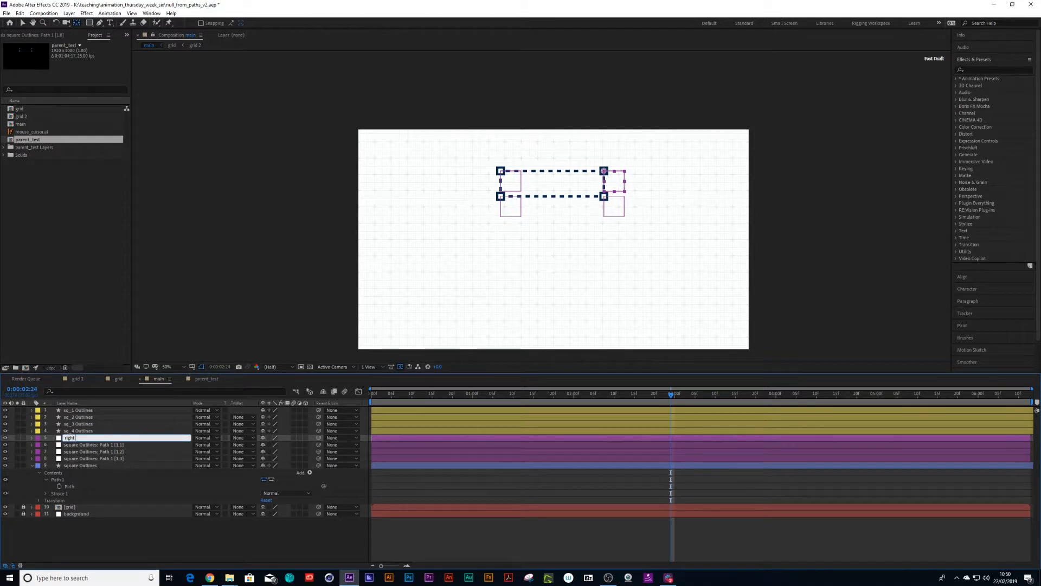
{"action": "type", "text": " sq"}
{"action": "key", "text": "Return"}
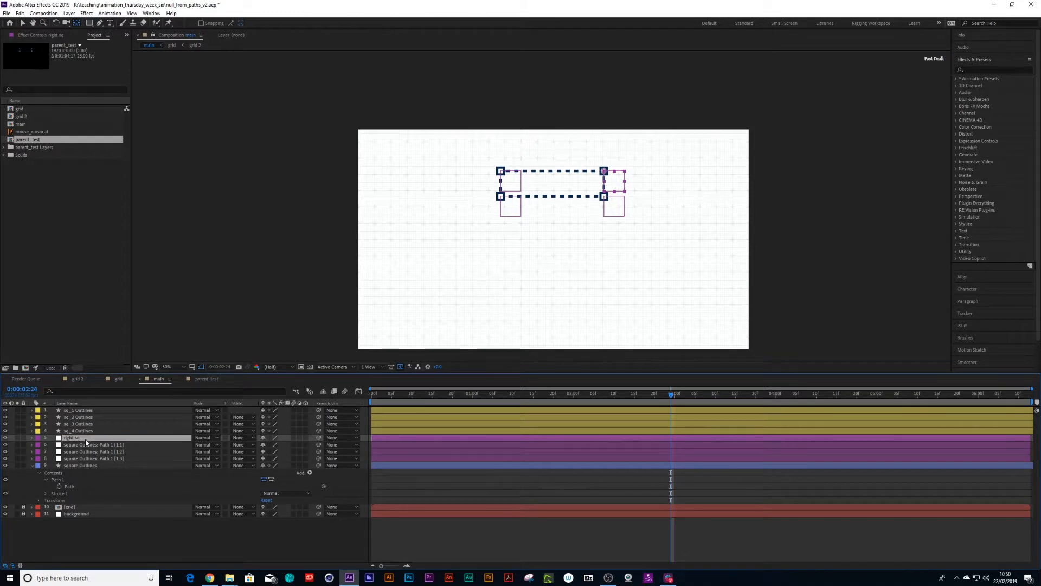
{"action": "double_click", "coordinate": [77, 439]}
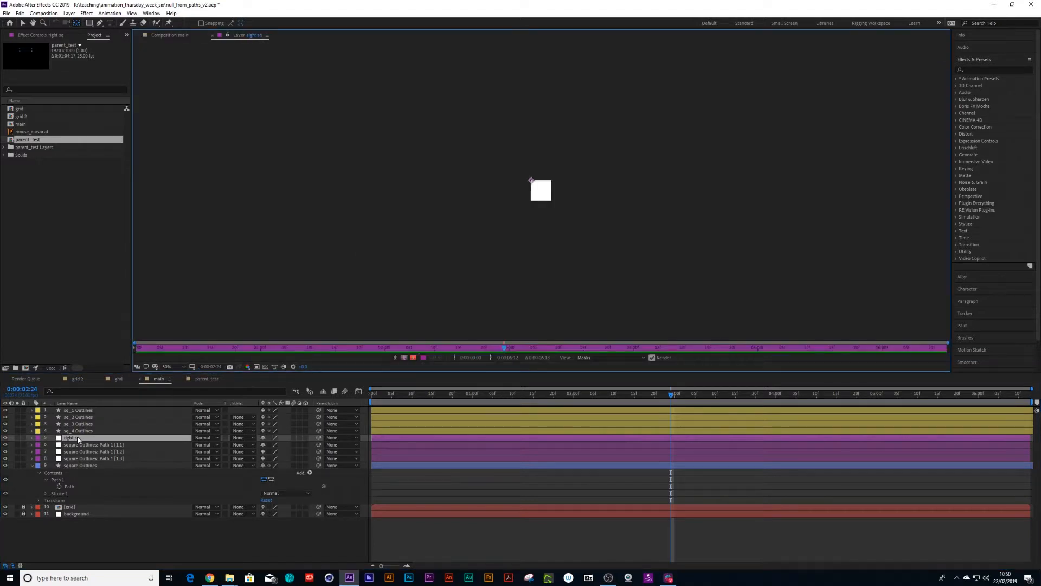
{"action": "left_click", "coordinate": [172, 34]}
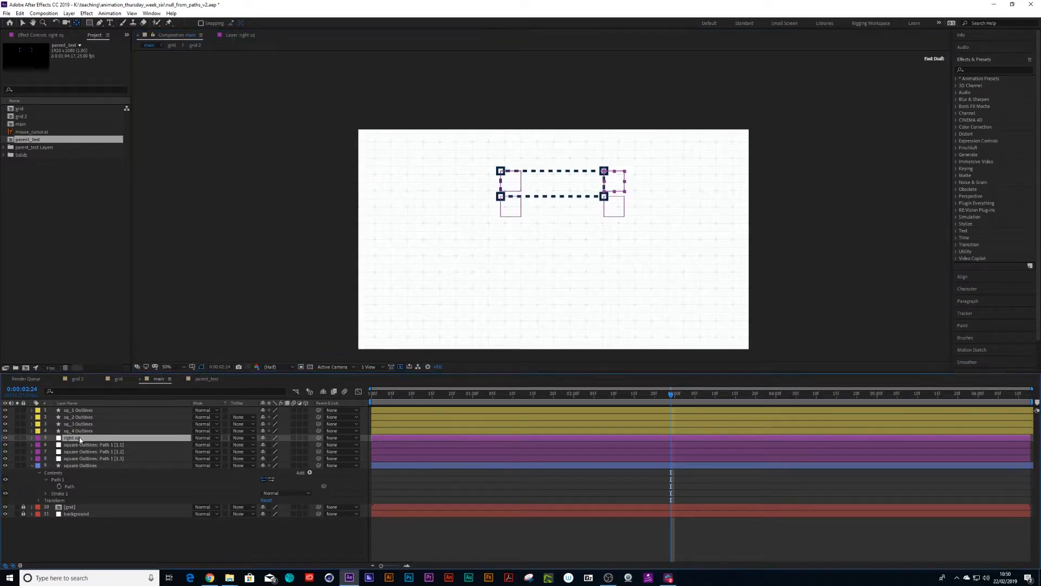
Rename the null at the rectangle's upper-right corner as top right square.
{"action": "key", "text": "Return"}
{"action": "type", "text": "top right"}
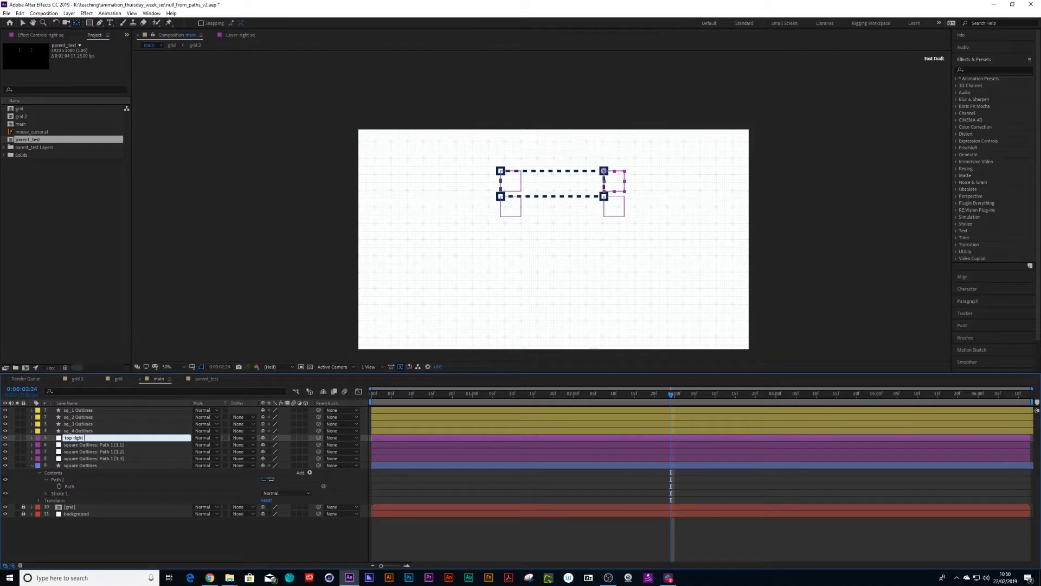
{"action": "key", "text": "Return"}
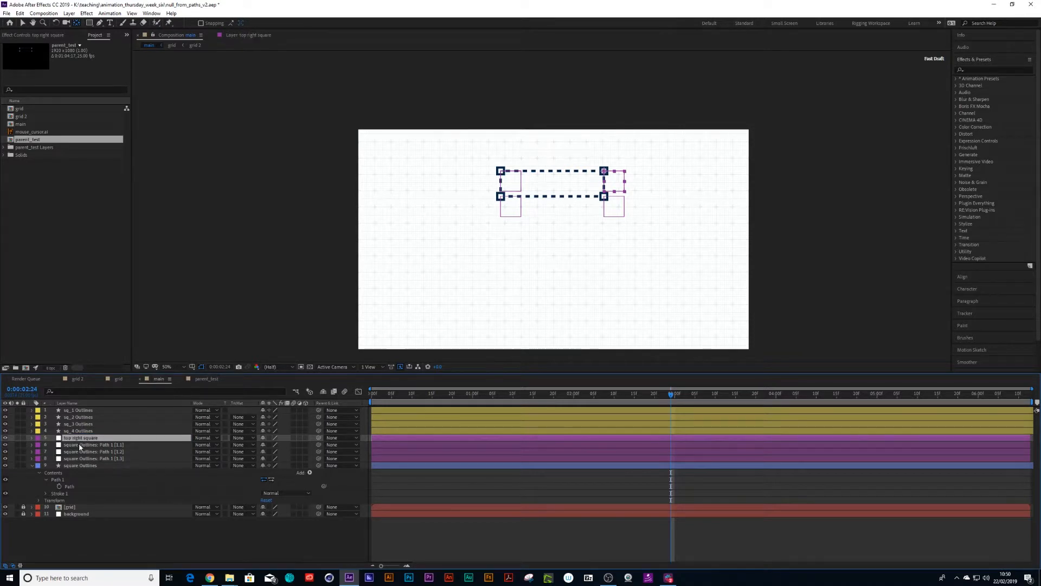
Rename the null at the rectangle's upper-left corner as top left square.
{"action": "left_click", "coordinate": [79, 445]}
{"action": "key", "text": "Return"}
{"action": "type", "text": "top"}
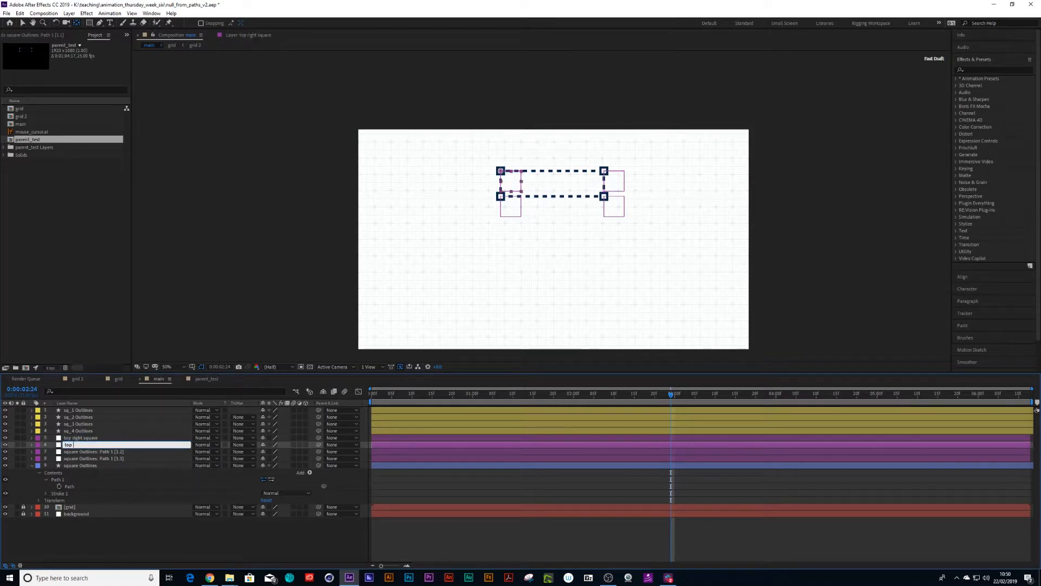
{"action": "type", "text": " r"}
{"action": "key", "text": "BackSpace"}
{"action": "type", "text": "left square"}
{"action": "key", "text": "Return"}
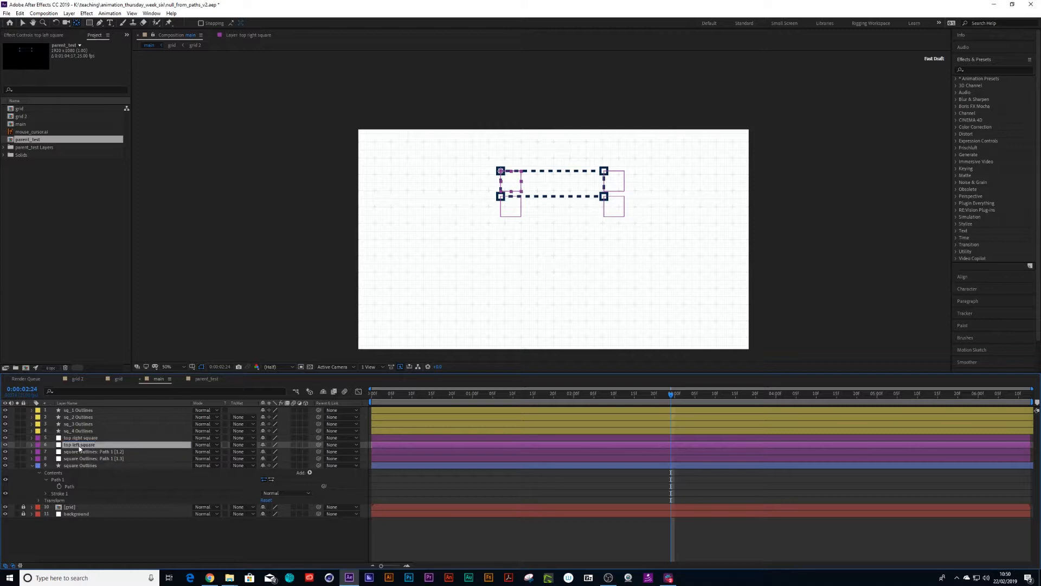
Rename the two nulls on the rectangle's lower corners as bottom left square and bottom right square.
{"action": "left_click", "coordinate": [80, 450]}
{"action": "key", "text": "Return"}
{"action": "type", "text": "bottom left"}
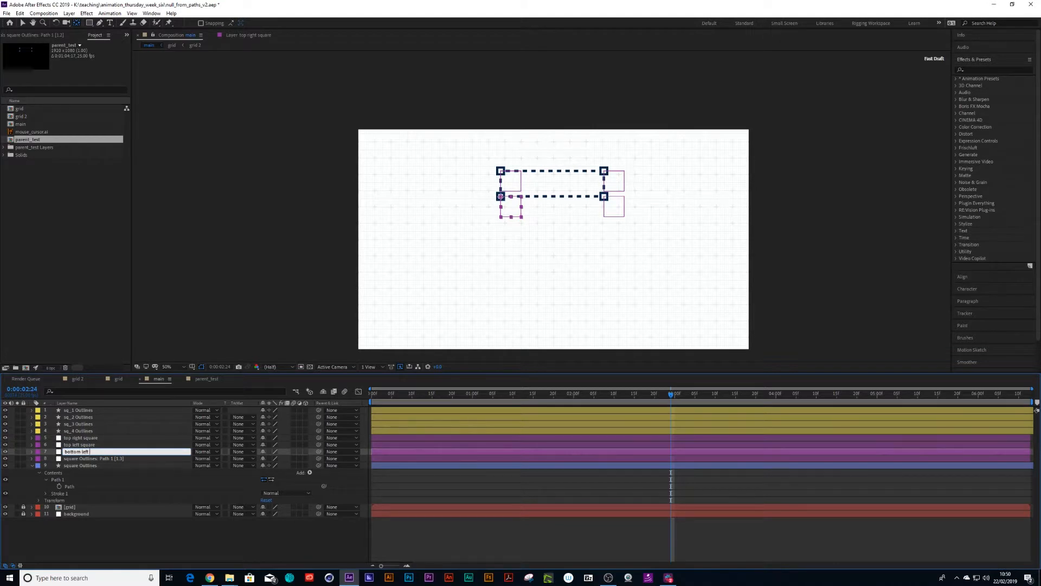
{"action": "type", "text": " square"}
{"action": "key", "text": "Return"}
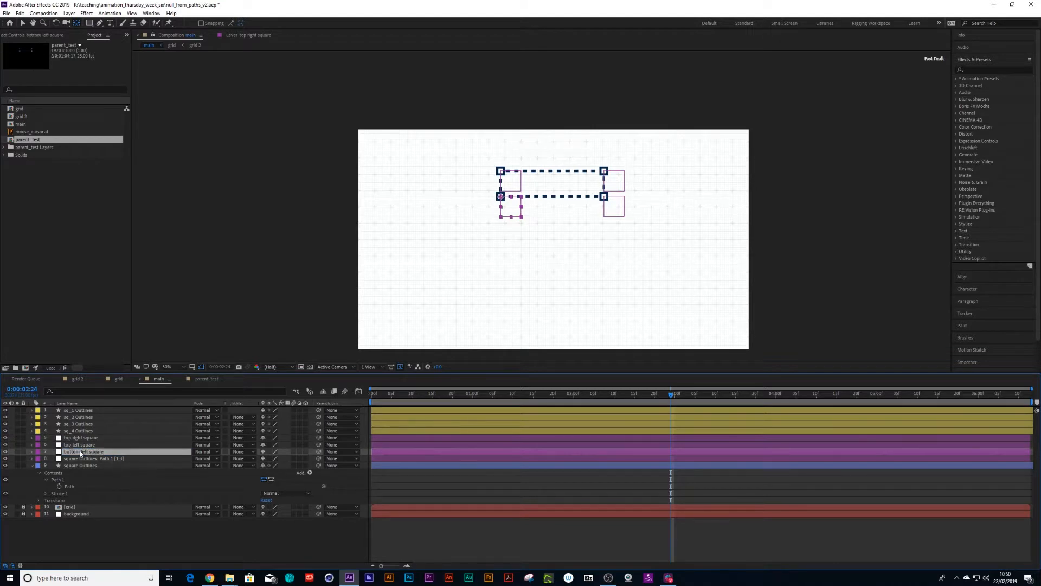
{"action": "left_click", "coordinate": [80, 458]}
{"action": "key", "text": "Return"}
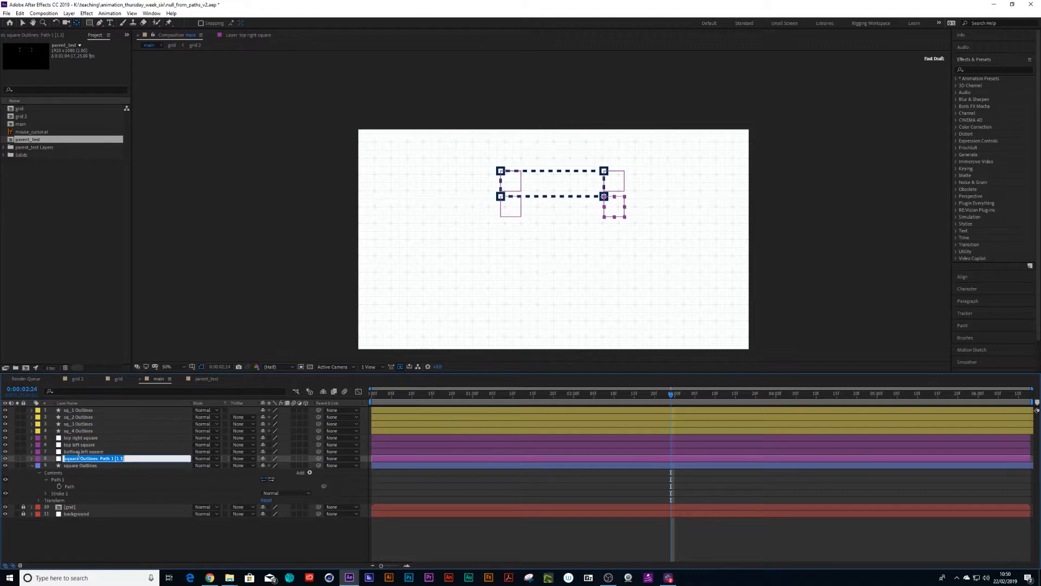
{"action": "type", "text": "bottom right square"}
{"action": "key", "text": "Return"}
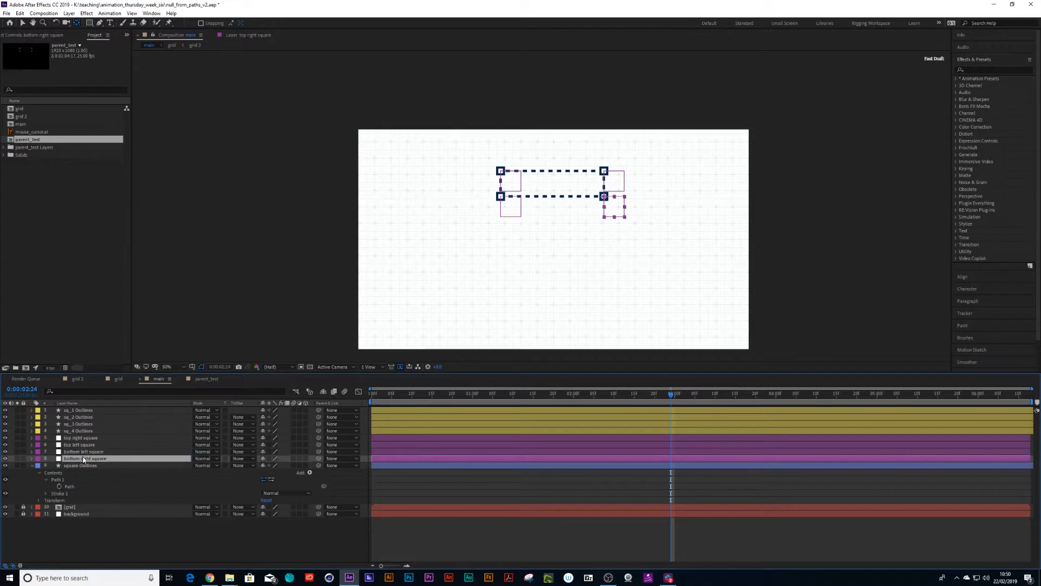
Rename the sq_1 Outlines layer as sq top left and the sq_2 Outlines layer as square top right.
{"action": "left_click", "coordinate": [82, 410]}
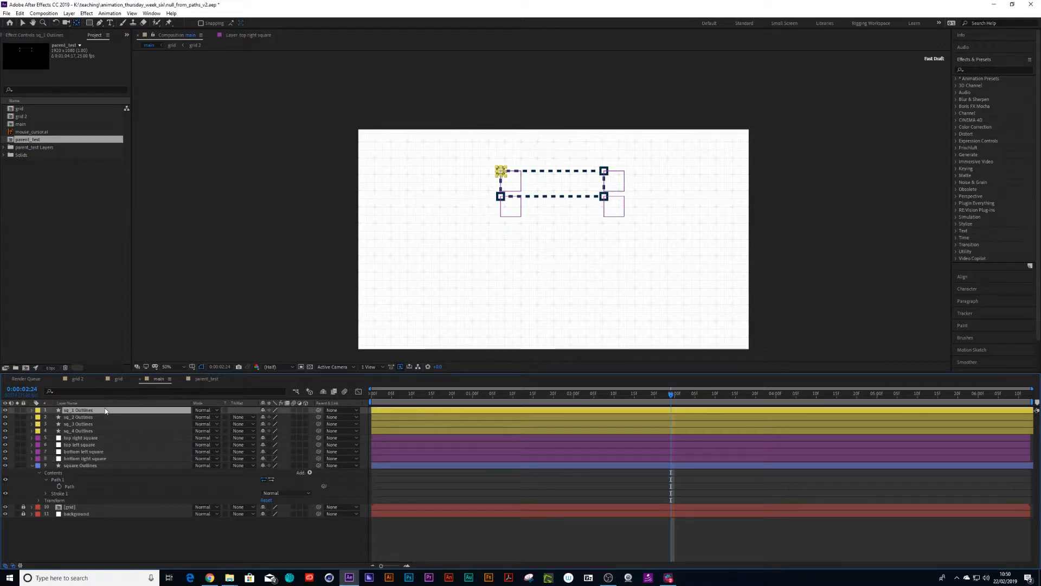
{"action": "key", "text": "Return"}
{"action": "type", "text": "sq top left"}
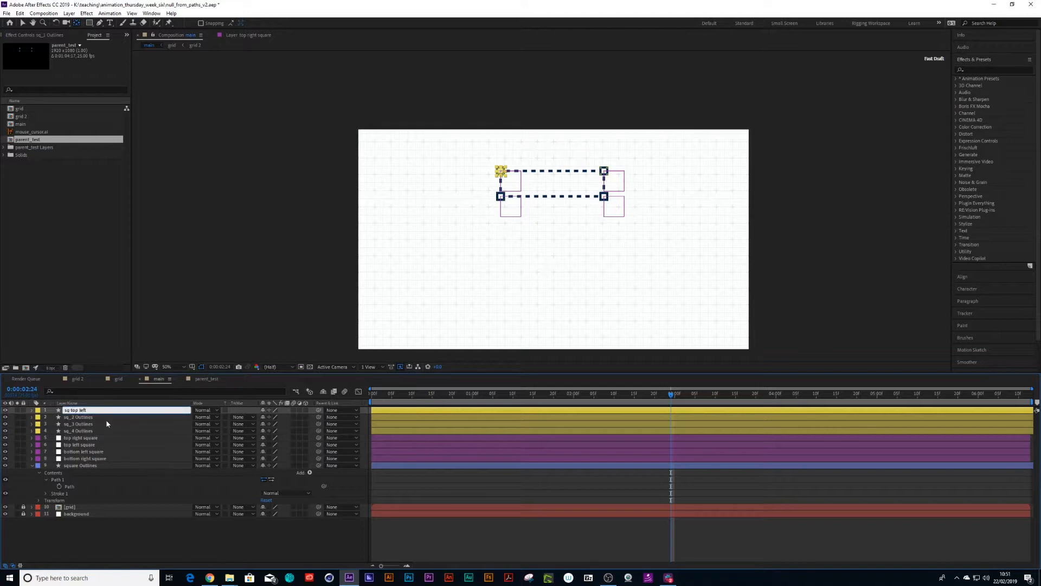
{"action": "key", "text": "Return"}
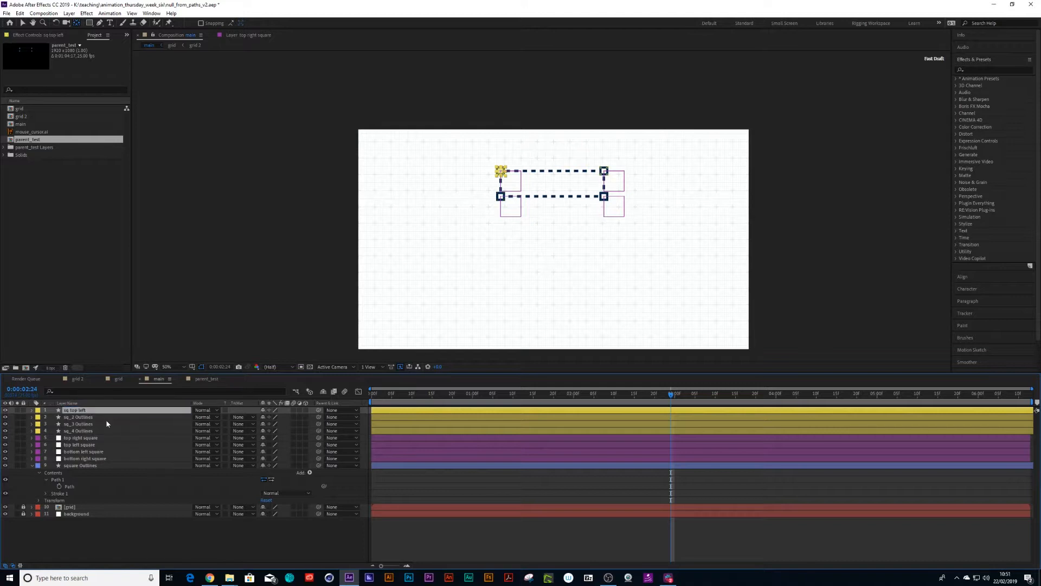
{"action": "left_click", "coordinate": [86, 417]}
{"action": "key", "text": "Return"}
{"action": "type", "text": "square top right"}
{"action": "key", "text": "Return"}
Rename the sq_3 Outlines layer as square bottom left and the sq_4 Outlines layer as square bottom right.
{"action": "left_click", "coordinate": [82, 426]}
{"action": "key", "text": "Return"}
{"action": "type", "text": "square"}
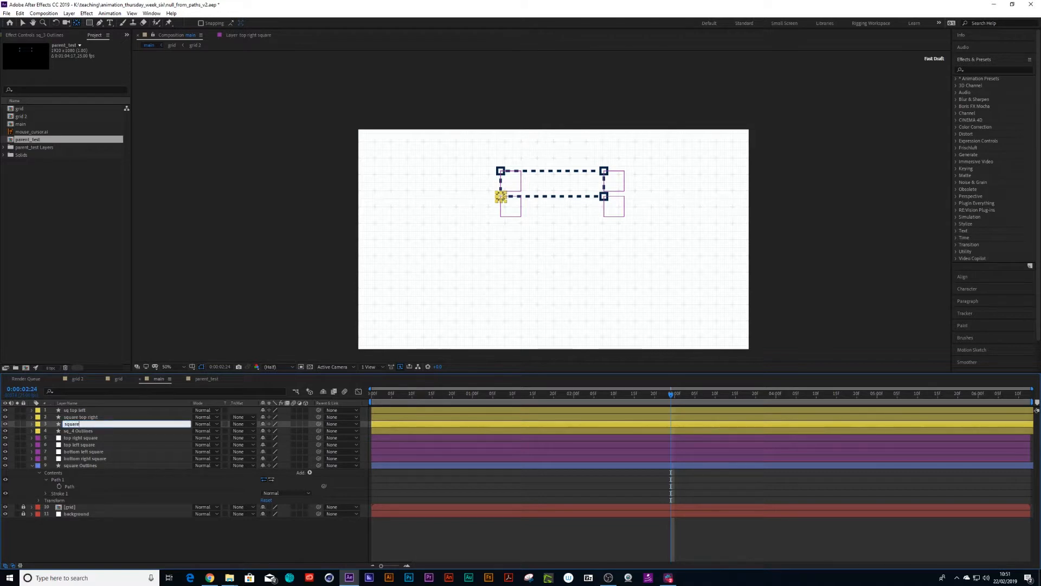
{"action": "type", "text": " bottom left"}
{"action": "key", "text": "Return"}
{"action": "left_click", "coordinate": [77, 432]}
{"action": "key", "text": "Return"}
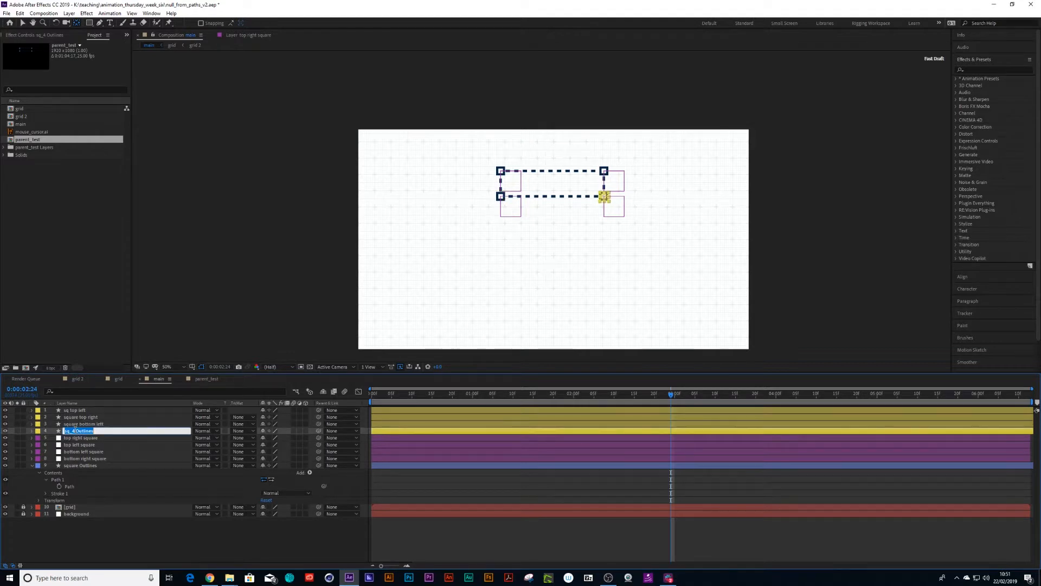
{"action": "type", "text": "square bottom right"}
{"action": "key", "text": "Return"}
Parent sq top left to the top left square null and square top right to the top right square null.
{"action": "left_click", "coordinate": [76, 411]}
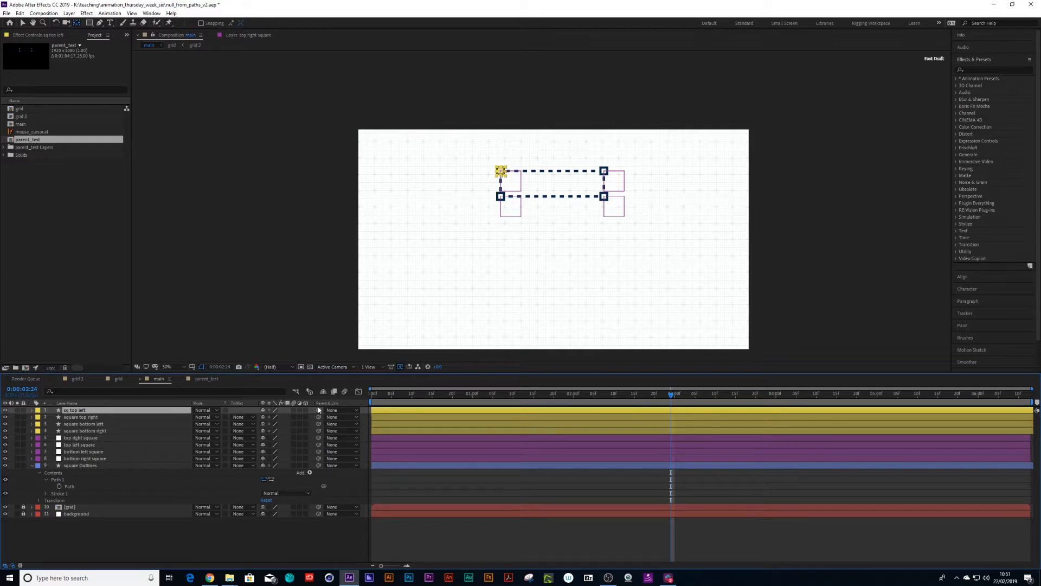
{"action": "left_click_drag", "start_coordinate": [319, 411], "coordinate": [93, 445]}
{"action": "left_click", "coordinate": [90, 417]}
{"action": "left_click_drag", "start_coordinate": [318, 416], "coordinate": [93, 440]}
Parent square bottom left to the bottom left square null and square bottom right to the bottom right square null.
{"action": "left_click", "coordinate": [86, 425]}
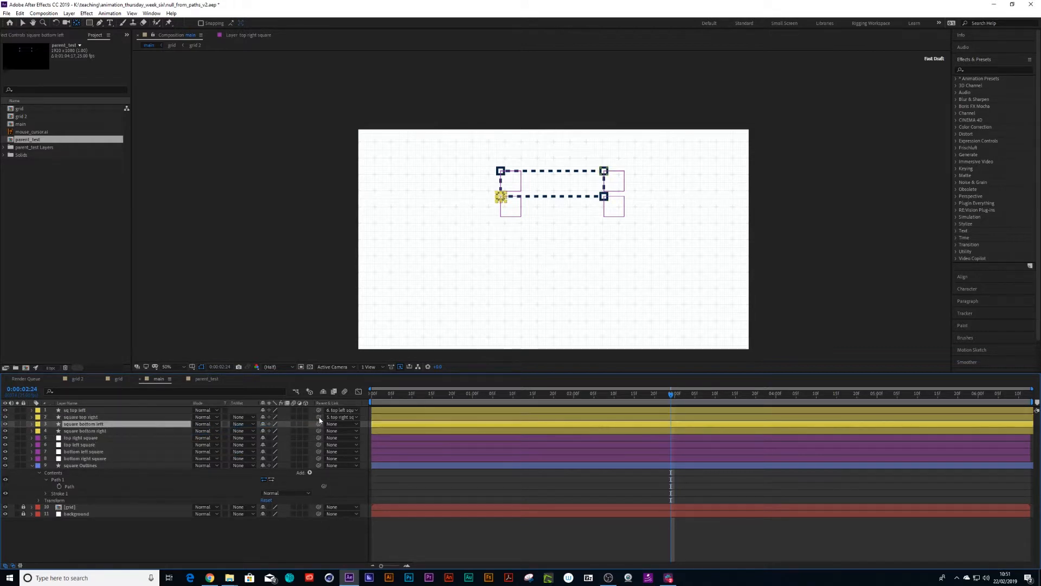
{"action": "left_click_drag", "start_coordinate": [318, 423], "coordinate": [104, 454]}
{"action": "left_click", "coordinate": [94, 431]}
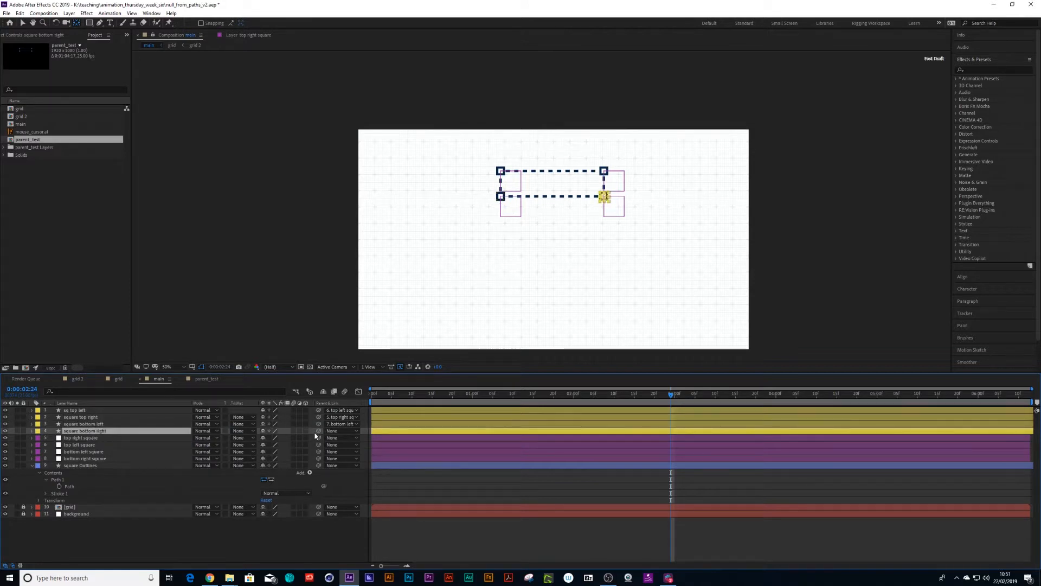
{"action": "left_click_drag", "start_coordinate": [319, 431], "coordinate": [87, 460]}
Set keyframes for the dashed rectangle's path at 0:00:00:00 and 0:00:00:20.
{"action": "left_click", "coordinate": [71, 487]}
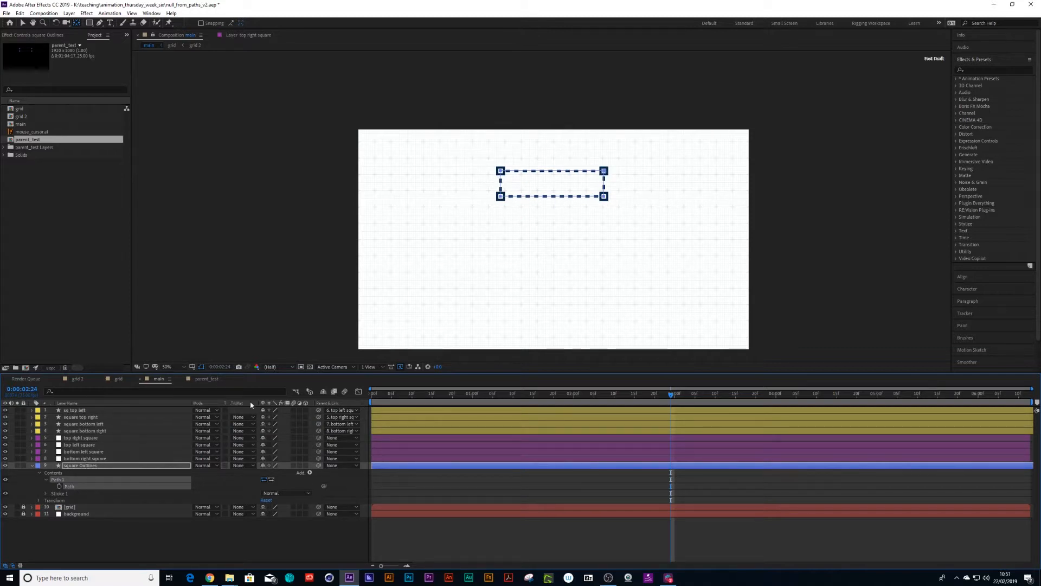
{"action": "key", "text": "Home"}
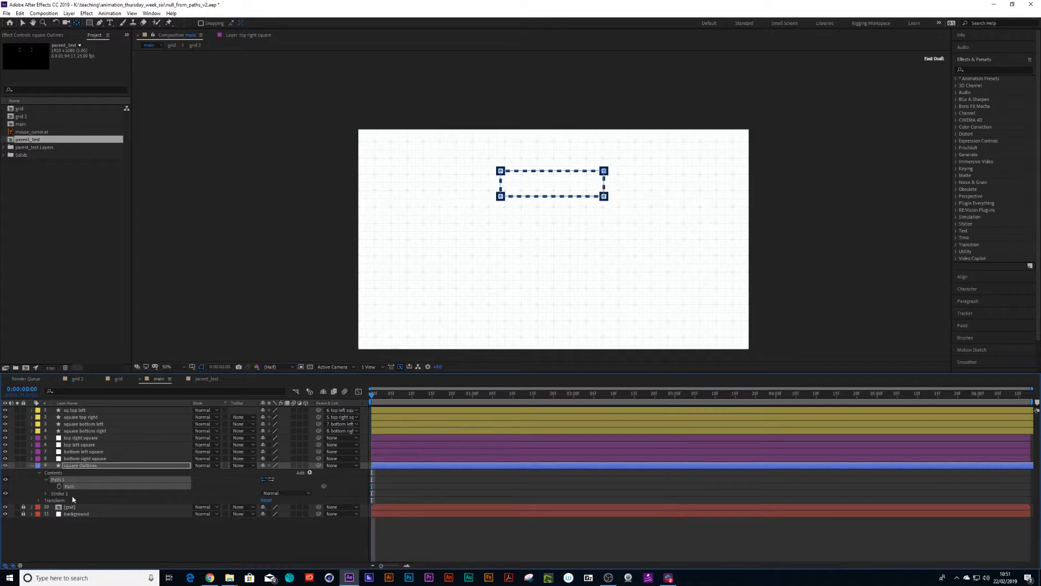
{"action": "left_click", "coordinate": [59, 486]}
{"action": "key", "text": "shift+Page_Down"}
{"action": "key", "text": "shift+Page_Down"}
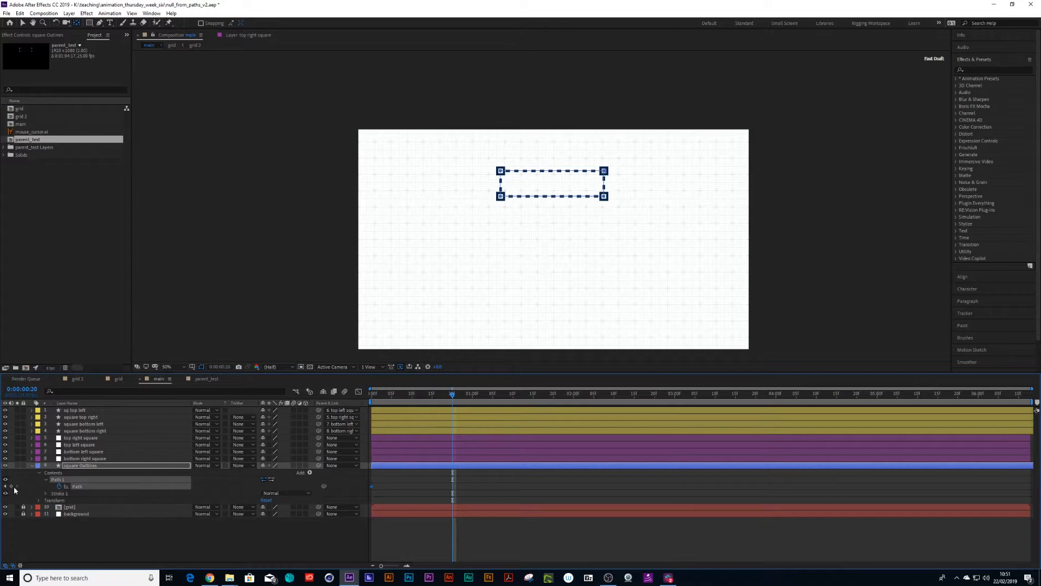
{"action": "left_click", "coordinate": [11, 486]}
Widen the dashed rectangle at frame 20 by shifting its two right-hand path points outward to the right.
{"action": "left_click", "coordinate": [23, 23]}
{"action": "left_click_drag", "start_coordinate": [629, 161], "coordinate": [597, 216]}
{"action": "key", "text": "shift+Right"}
{"action": "key", "text": "shift+Right"}
{"action": "key", "text": "shift+Right"}
{"action": "key", "text": "shift+Right"}
{"action": "key", "text": "shift+Right"}
{"action": "key", "text": "shift+Right"}
{"action": "key", "text": "shift+Right"}
{"action": "key", "text": "shift+Right"}
{"action": "key", "text": "shift+Right"}
{"action": "key", "text": "shift+Right"}
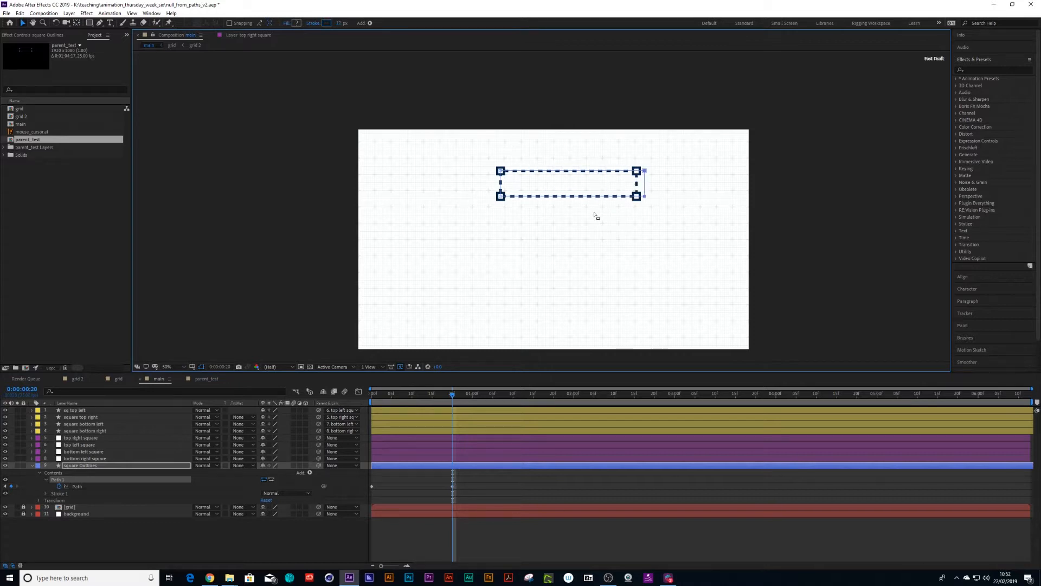
{"action": "key", "text": "shift+Down"}
{"action": "key", "text": "shift+Up"}
{"action": "key", "text": "shift+Up"}
{"action": "key", "text": "shift+Up"}
Make the dashed rectangle taller at frame 20 by shifting its two lower path points downward.
{"action": "left_click_drag", "start_coordinate": [695, 217], "coordinate": [491, 194]}
{"action": "key", "text": "shift+Down"}
{"action": "key", "text": "shift+Down"}
{"action": "key", "text": "shift+Down"}
{"action": "key", "text": "shift+Down"}
{"action": "key", "text": "shift+Down"}
{"action": "key", "text": "shift+Down"}
{"action": "key", "text": "shift+Down"}
{"action": "key", "text": "shift+Down"}
{"action": "key", "text": "shift+Down"}
{"action": "key", "text": "shift+Down"}
{"action": "key", "text": "shift+Down"}
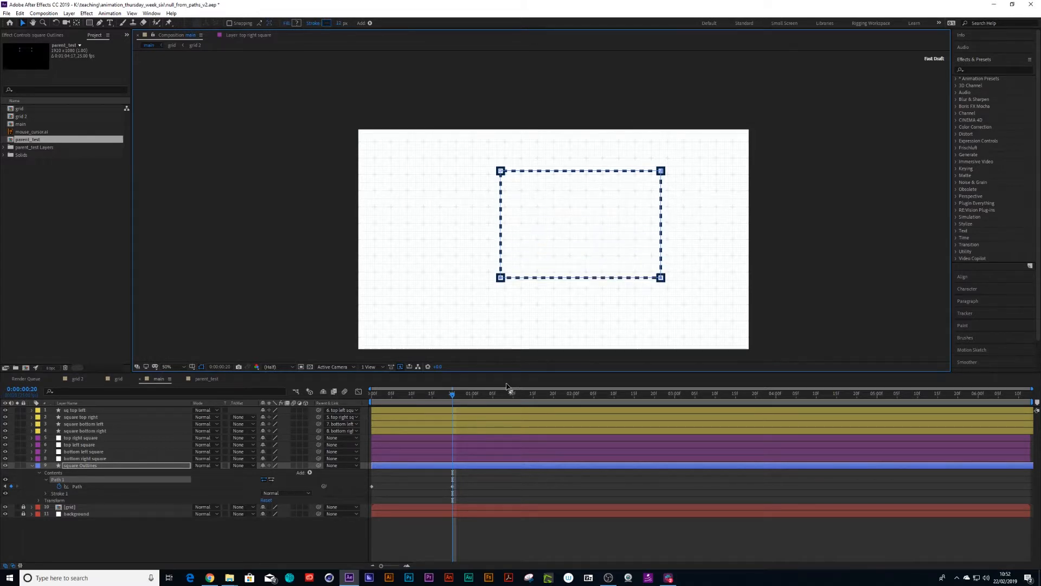
Preview the rectangle's path animation from the first frame and return to the start.
{"action": "left_click", "coordinate": [373, 402]}
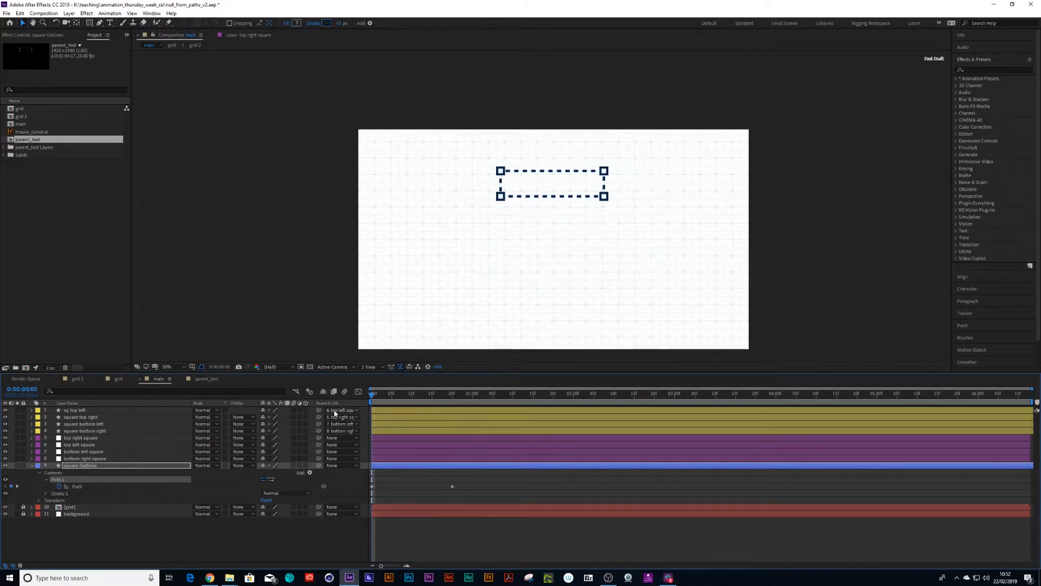
{"action": "key", "text": "space"}
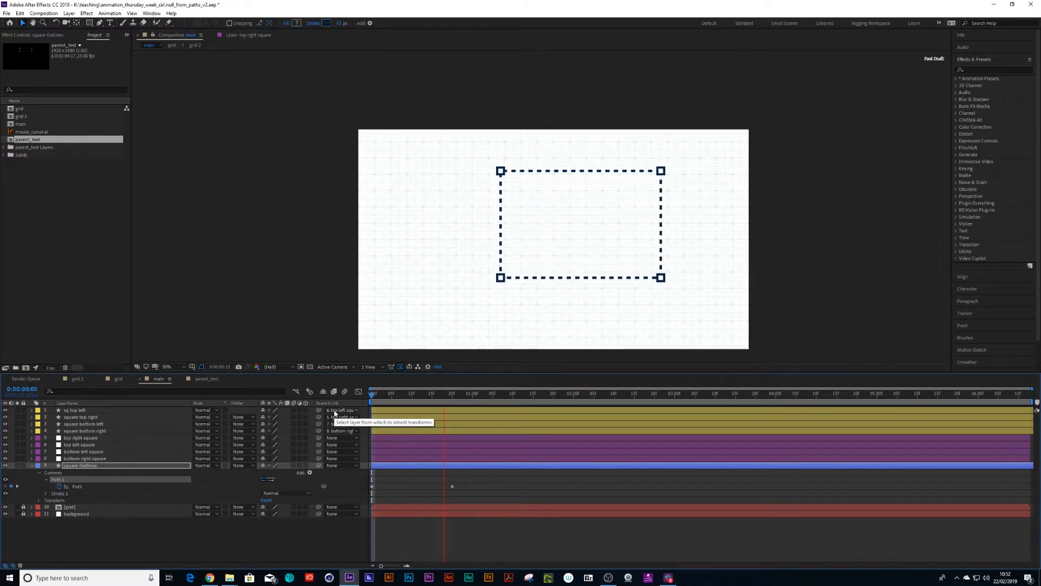
{"action": "left_click_drag", "start_coordinate": [373, 396], "coordinate": [323, 418]}
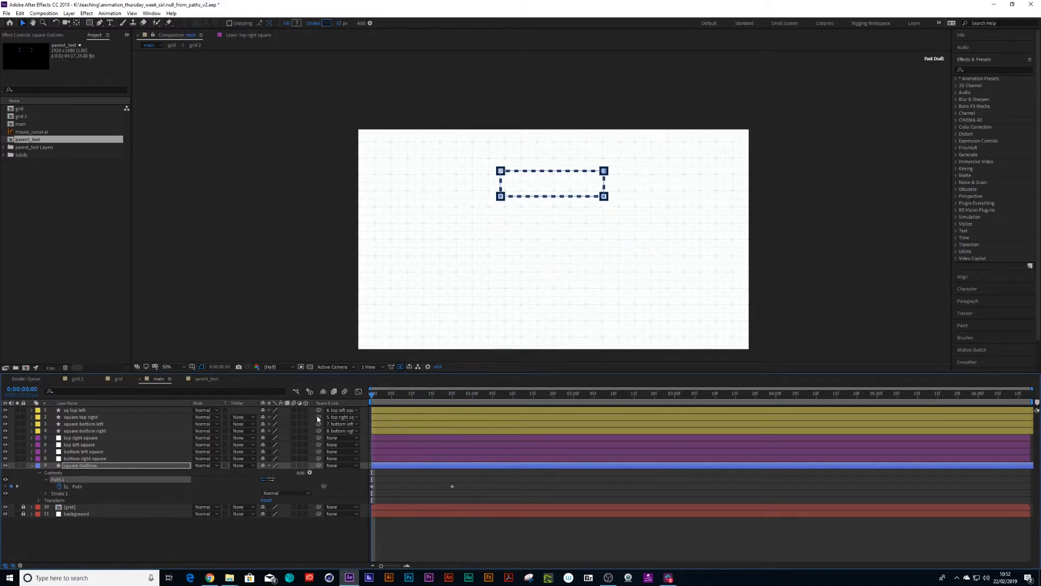
Delete the four corner nulls generated from the rectangle's path.
{"action": "left_click", "coordinate": [79, 439]}
{"action": "left_click", "coordinate": [77, 459], "text": "shift"}
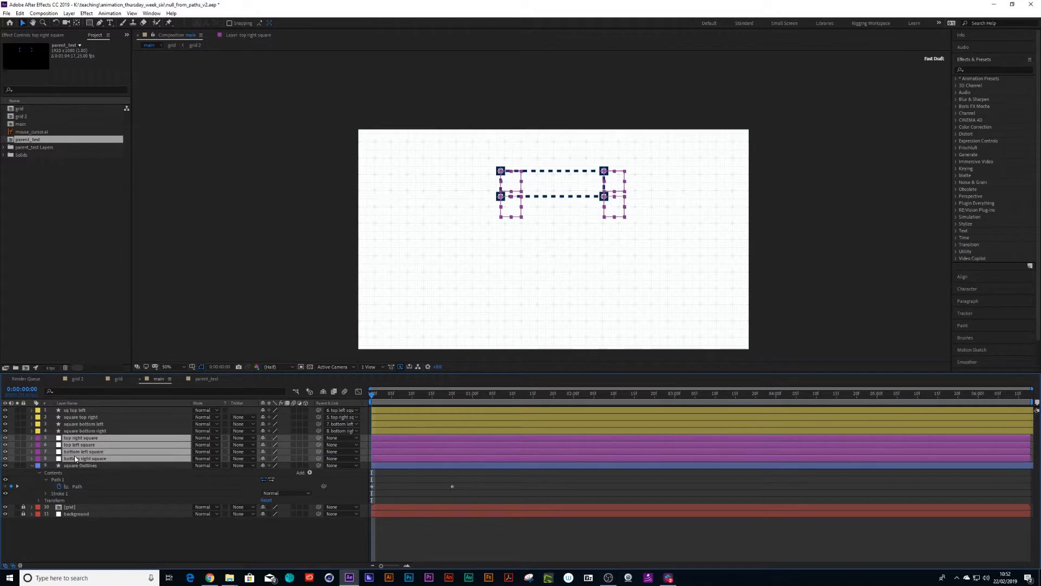
{"action": "key", "text": "Delete"}
Generate nulls that control the dashed rectangle's path points with the Points Follow Nulls option of Create Nulls From Paths.
{"action": "left_click", "coordinate": [81, 460]}
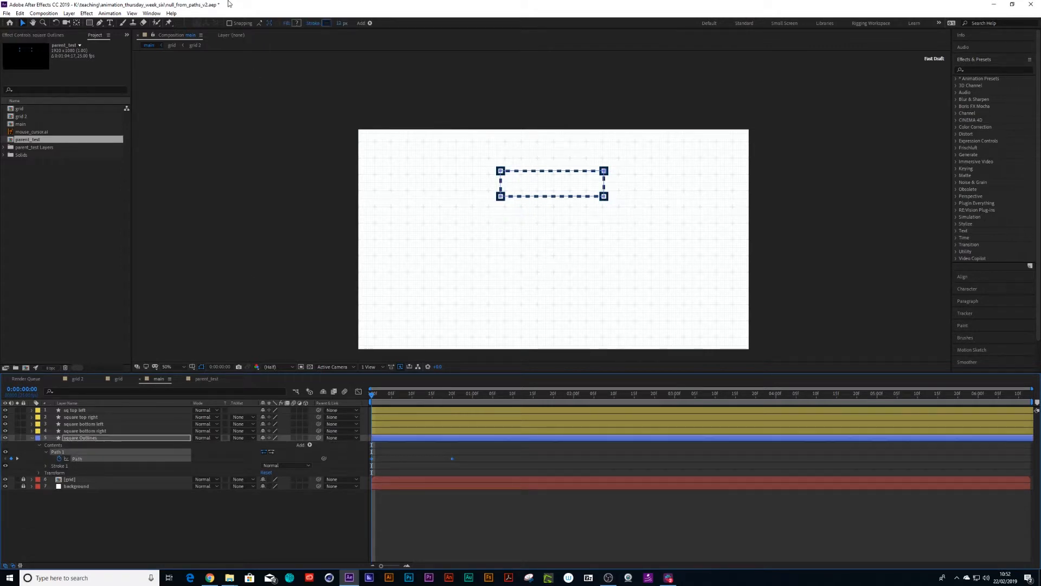
{"action": "left_click", "coordinate": [152, 13]}
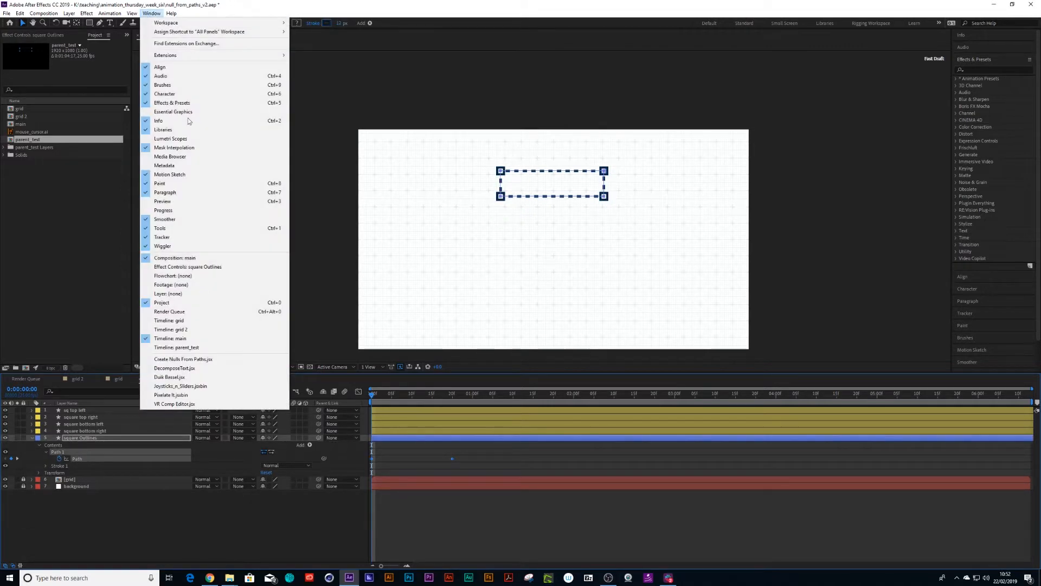
{"action": "left_click", "coordinate": [201, 360]}
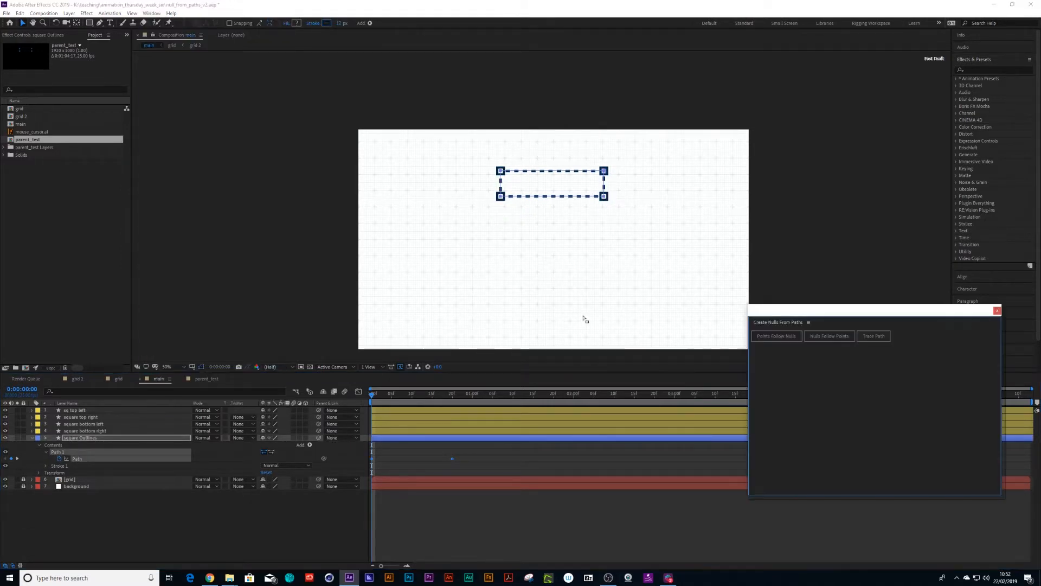
{"action": "left_click", "coordinate": [773, 336]}
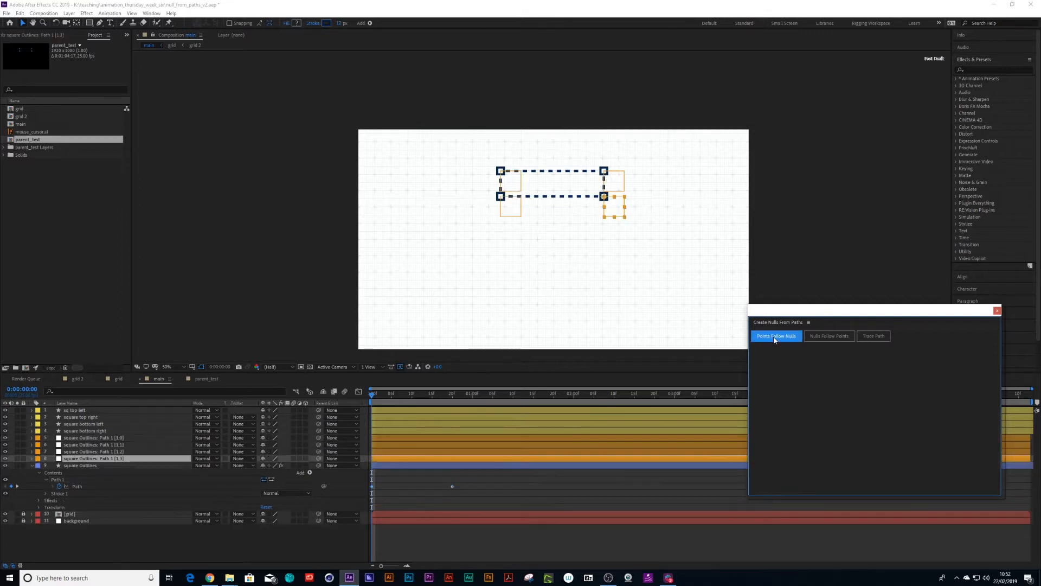
Reshape the dashed rectangle by moving its top-right null up and outward and its bottom-right null downward.
{"action": "left_click", "coordinate": [98, 438]}
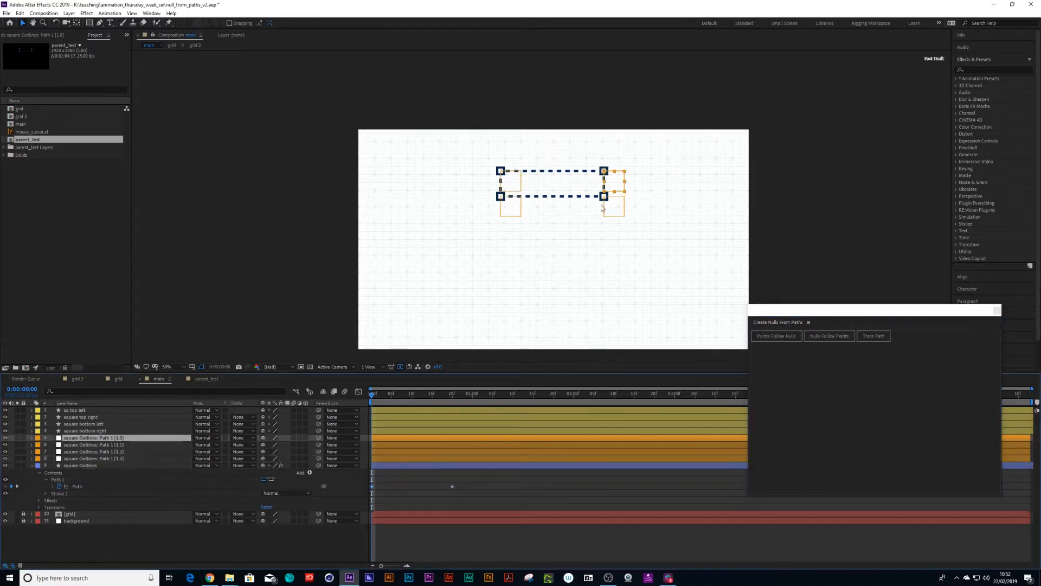
{"action": "mouse_move", "coordinate": [623, 178]}
{"action": "left_mouse_down"}
{"action": "mouse_move", "coordinate": [683, 156]}
{"action": "mouse_move", "coordinate": [681, 177]}
{"action": "mouse_move", "coordinate": [496, 155]}
{"action": "mouse_move", "coordinate": [624, 172]}
{"action": "left_mouse_up"}
{"action": "left_click", "coordinate": [627, 212]}
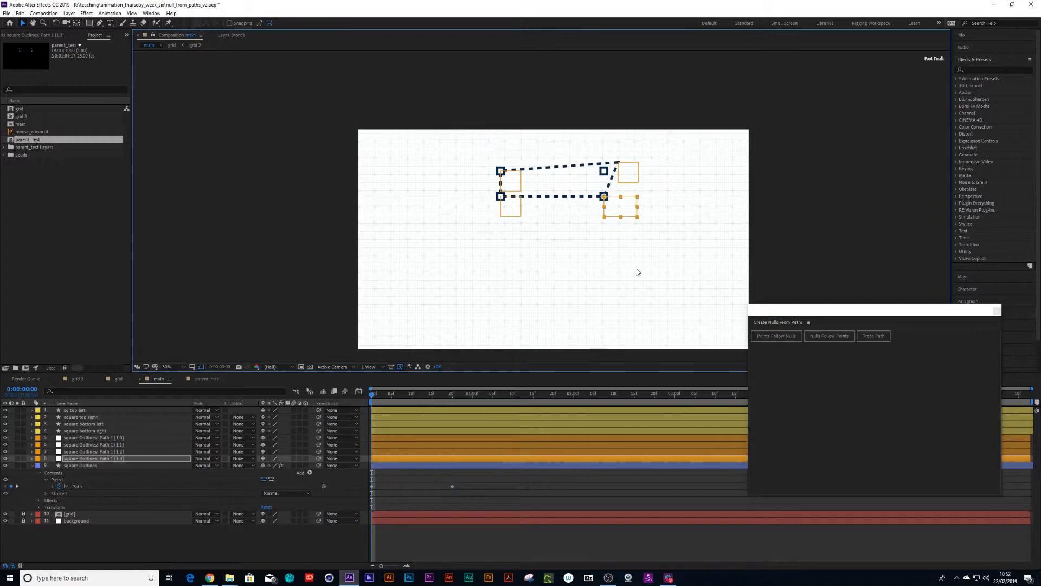
{"action": "key", "text": "shift+Down"}
{"action": "key", "text": "shift+Down"}
{"action": "key", "text": "shift+Down"}
{"action": "key", "text": "shift+Down"}
{"action": "key", "text": "shift+Down"}
{"action": "key", "text": "shift+Down"}
{"action": "key", "text": "shift+Down"}
{"action": "key", "text": "shift+Down"}
{"action": "key", "text": "shift+Down"}
{"action": "key", "text": "shift+Down"}
{"action": "key", "text": "shift+Down"}
{"action": "key", "text": "shift+Down"}
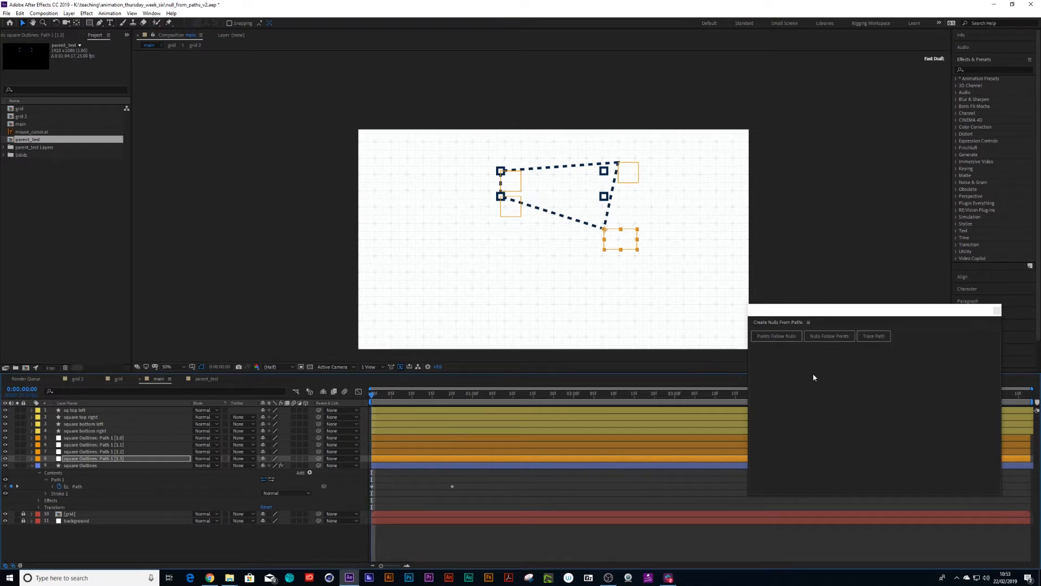
Delete all the square, null and rectangle outline layers, keeping only the grid and background.
{"action": "left_click", "coordinate": [78, 411]}
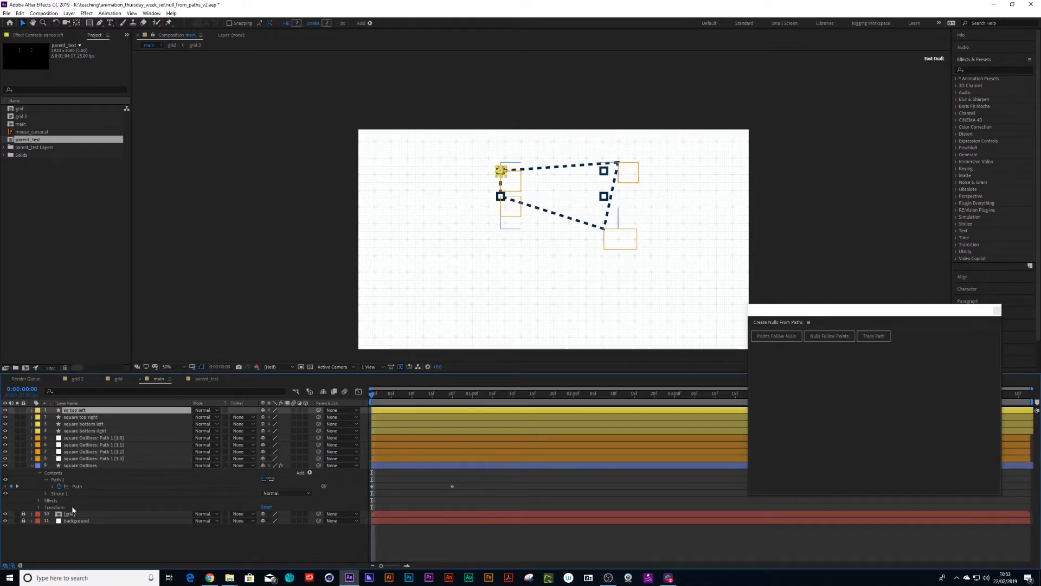
{"action": "left_click", "coordinate": [72, 466], "text": "shift"}
{"action": "key", "text": "Delete"}
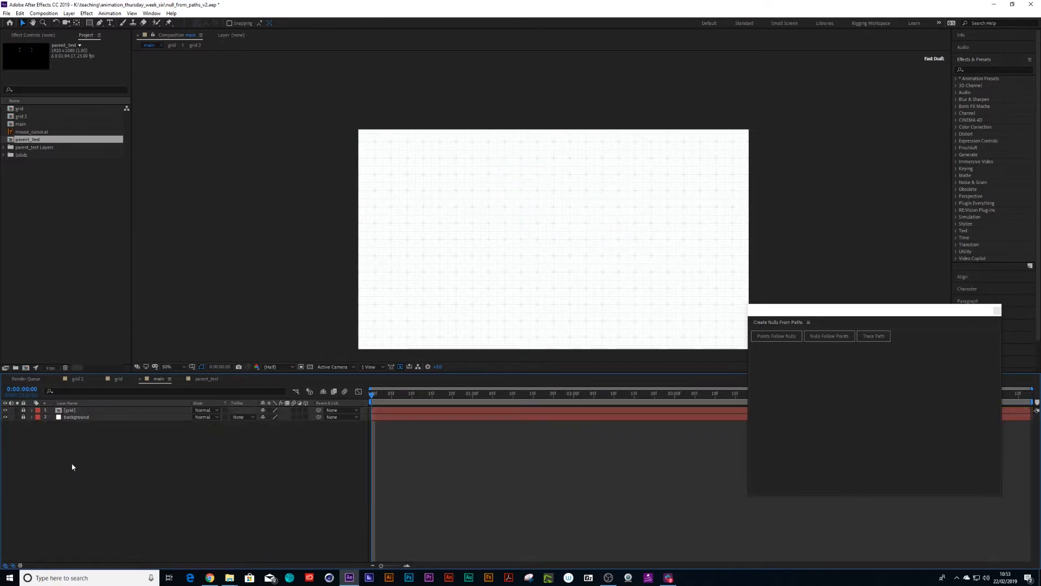
Draw an open seven-point looping curve with the Pen tool, running from beyond the canvas's upper-left corner past its right edge.
{"action": "left_click", "coordinate": [100, 22]}
{"action": "left_click", "coordinate": [330, 121]}
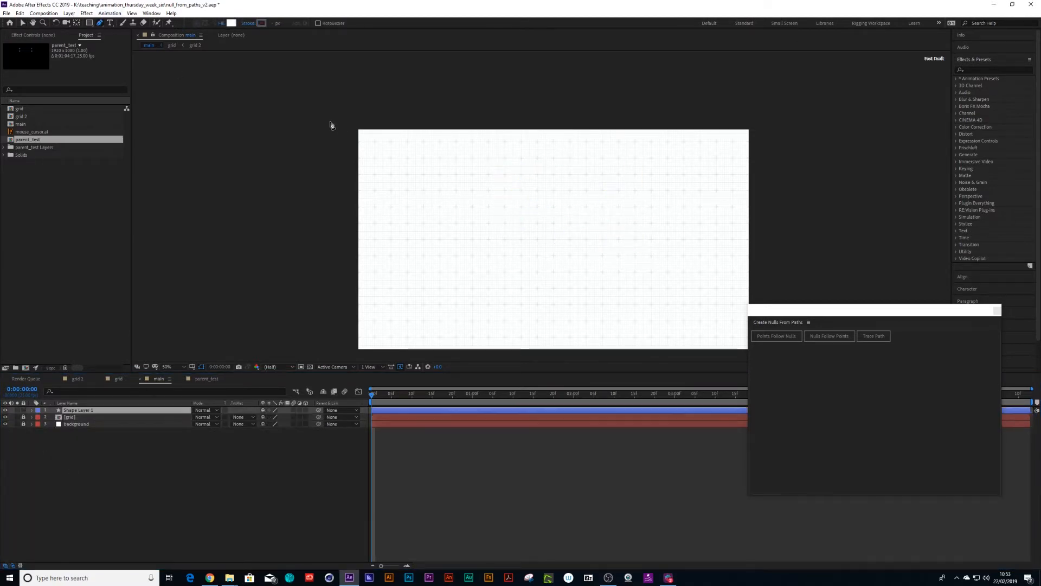
{"action": "left_click_drag", "start_coordinate": [455, 195], "coordinate": [475, 250]}
{"action": "left_click_drag", "start_coordinate": [511, 286], "coordinate": [551, 289]}
{"action": "left_click_drag", "start_coordinate": [621, 190], "coordinate": [585, 153]}
{"action": "left_click_drag", "start_coordinate": [532, 225], "coordinate": [543, 257]}
{"action": "left_click_drag", "start_coordinate": [601, 310], "coordinate": [662, 318]}
{"action": "left_click_drag", "start_coordinate": [786, 218], "coordinate": [799, 203]}
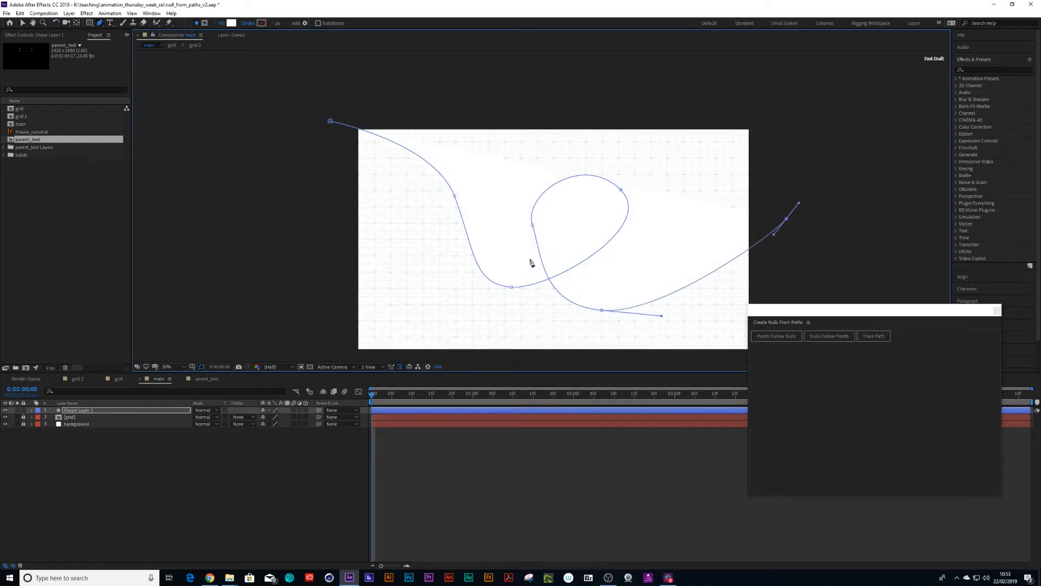
Give the looping curve a solid dark navy blue stroke.
{"action": "left_click", "coordinate": [261, 24], "text": "alt"}
{"action": "left_click_drag", "start_coordinate": [274, 24], "coordinate": [289, 22]}
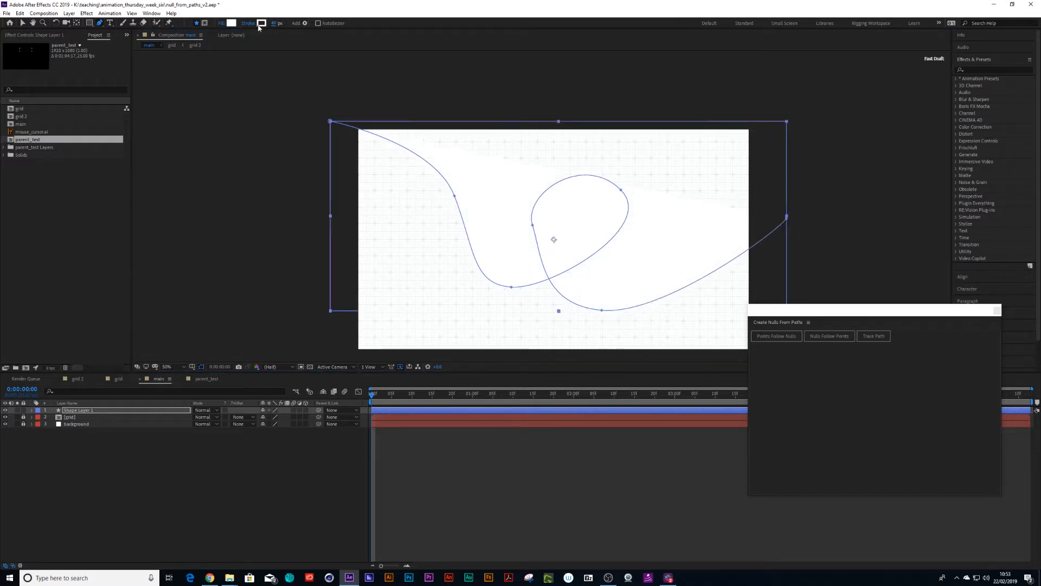
{"action": "left_click", "coordinate": [262, 23]}
{"action": "mouse_move", "coordinate": [772, 276]}
{"action": "left_mouse_down"}
{"action": "mouse_move", "coordinate": [844, 267]}
{"action": "mouse_move", "coordinate": [834, 294]}
{"action": "left_mouse_up"}
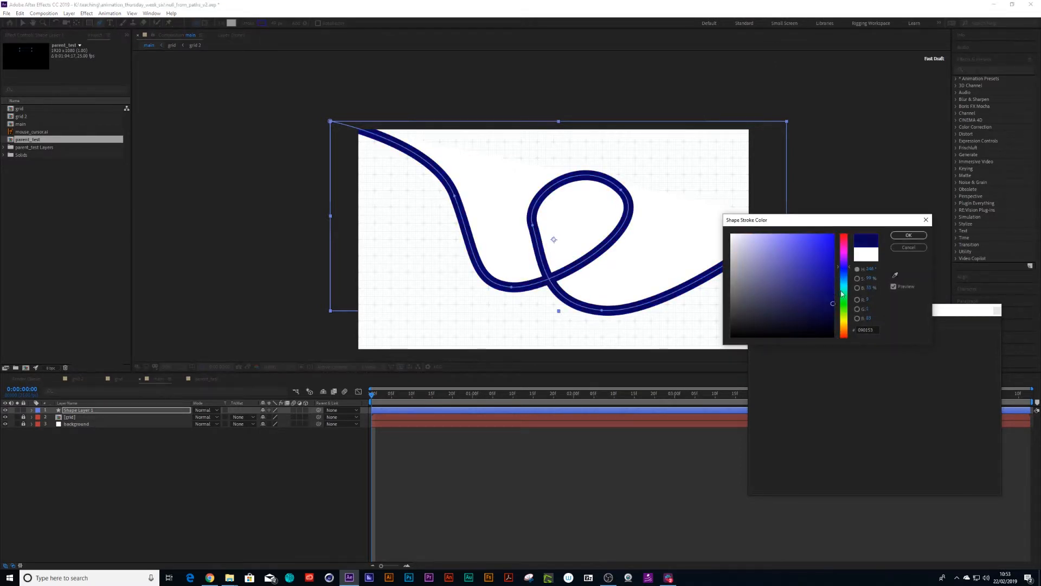
{"action": "left_click", "coordinate": [908, 235]}
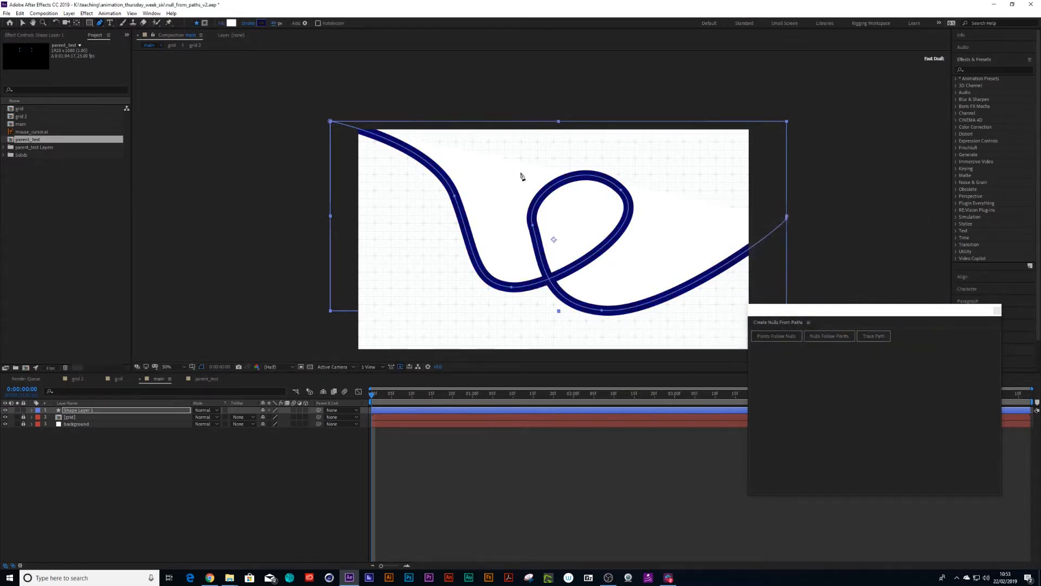
Set the looping curve's fill to None and make its stroke thinner.
{"action": "left_click", "coordinate": [224, 24]}
{"action": "left_click", "coordinate": [479, 266]}
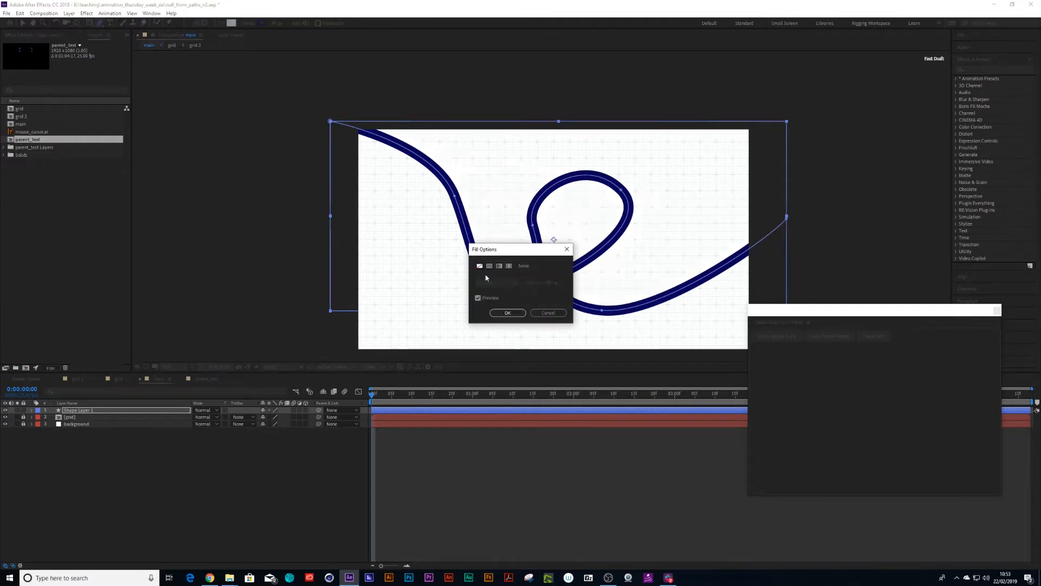
{"action": "left_click", "coordinate": [507, 313]}
{"action": "left_click_drag", "start_coordinate": [278, 23], "coordinate": [259, 25]}
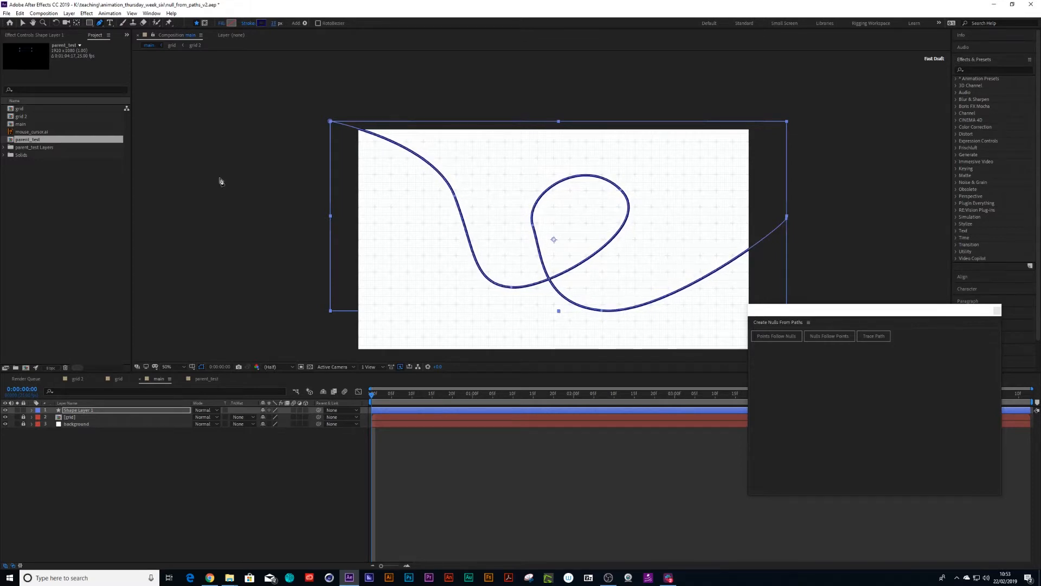
Add dashes to the looping curve's stroke and lengthen them.
{"action": "left_click", "coordinate": [30, 410]}
{"action": "left_click", "coordinate": [38, 418]}
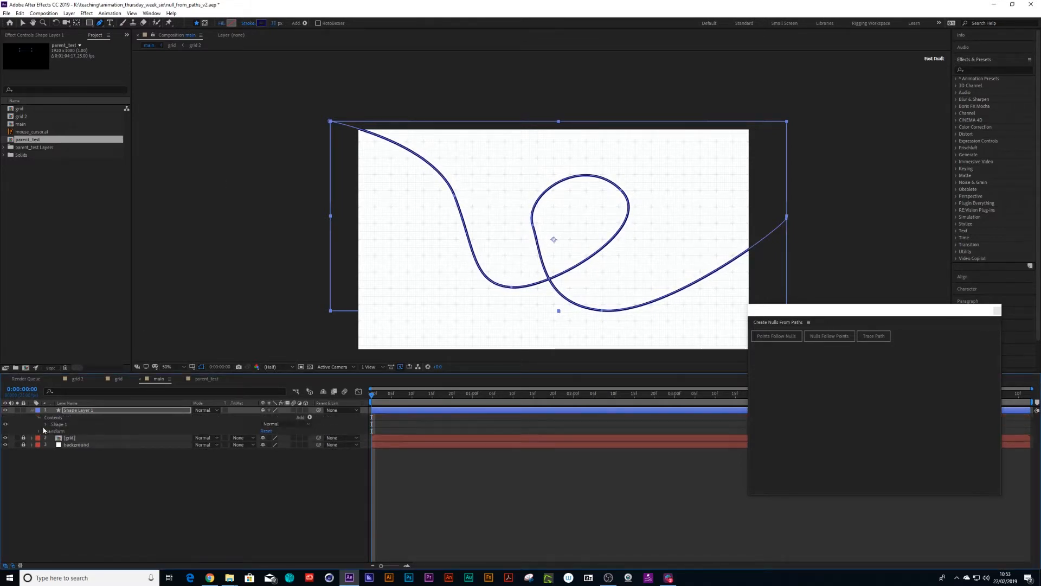
{"action": "left_click", "coordinate": [46, 425]}
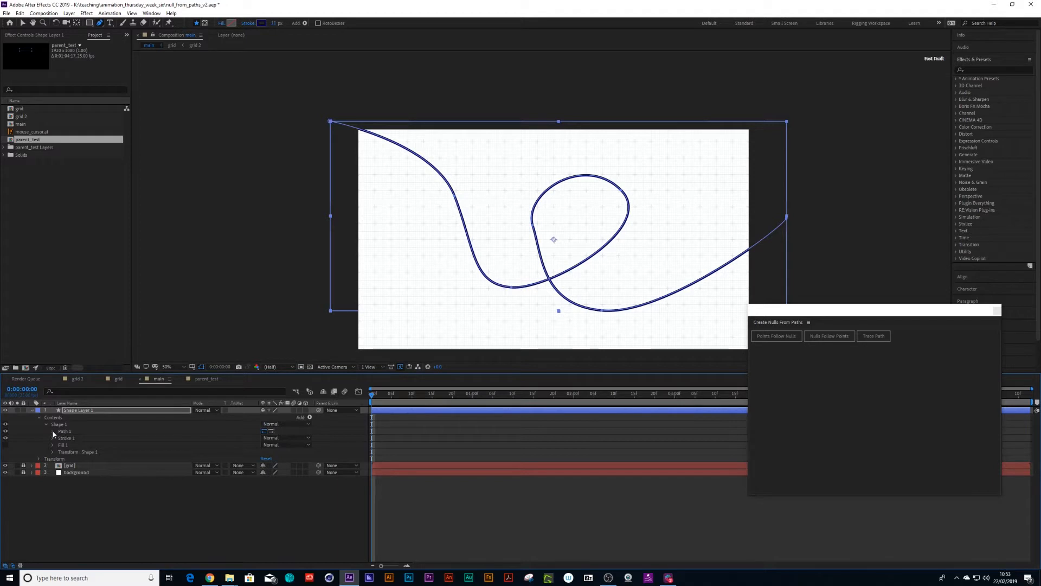
{"action": "left_click", "coordinate": [53, 431]}
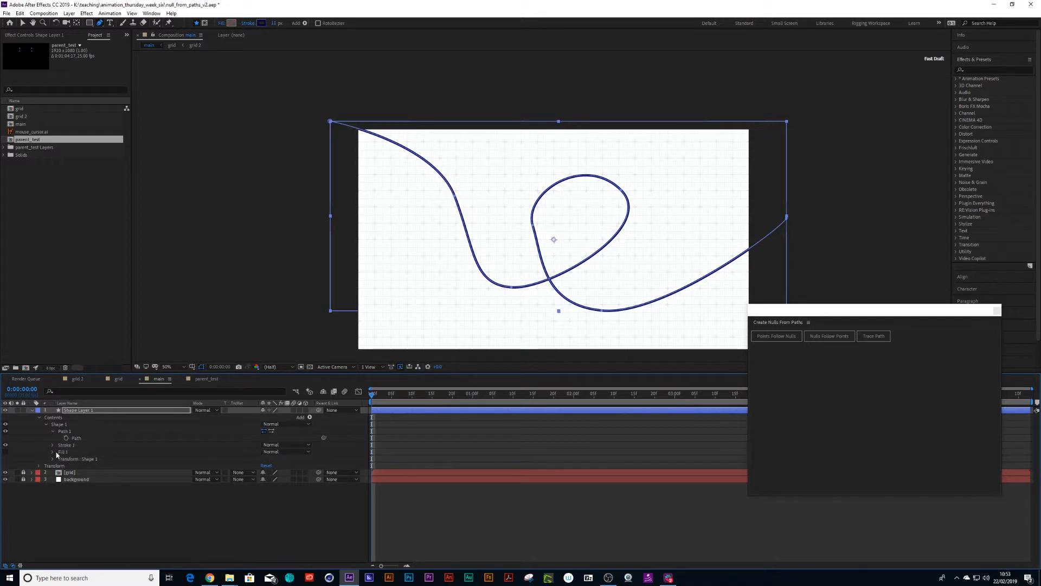
{"action": "left_click", "coordinate": [53, 445]}
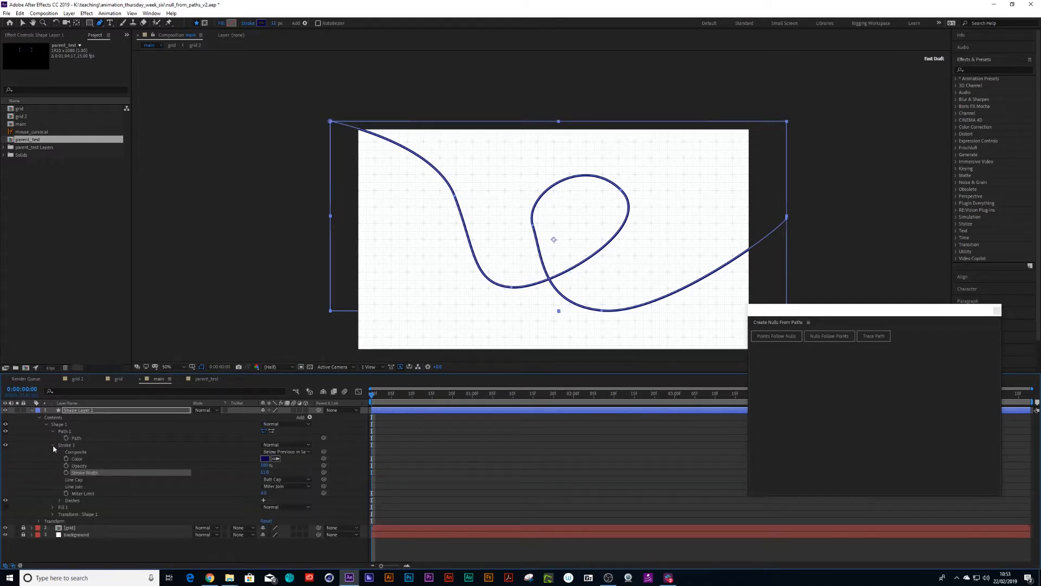
{"action": "left_click", "coordinate": [264, 501]}
{"action": "left_click_drag", "start_coordinate": [265, 506], "coordinate": [279, 505]}
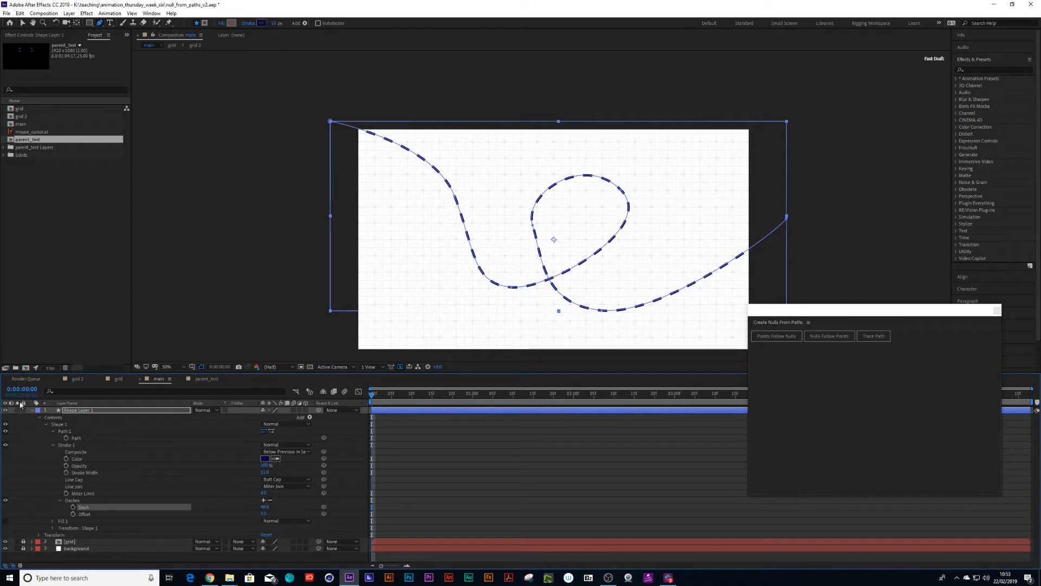
{"action": "left_click", "coordinate": [31, 410]}
Rename the looping curve's shape layer as stroke.
{"action": "left_click", "coordinate": [74, 411]}
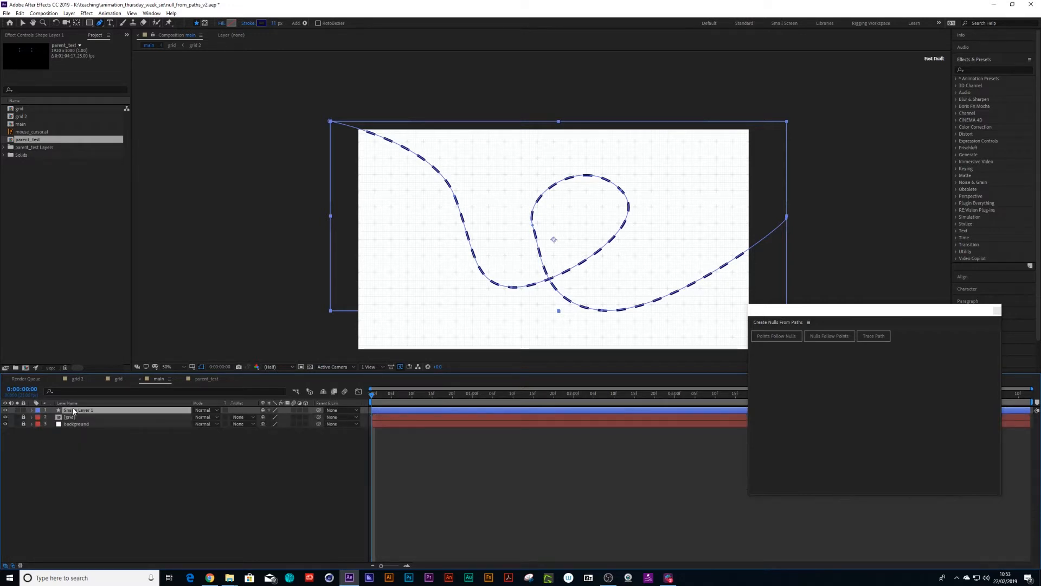
{"action": "key", "text": "Return"}
{"action": "type", "text": "stroke"}
{"action": "key", "text": "Return"}
Add mouse_cursor.ai to the main composition, placing the cursor inside the curve's loop, and activate the Selection tool.
{"action": "left_click_drag", "start_coordinate": [27, 134], "coordinate": [596, 204]}
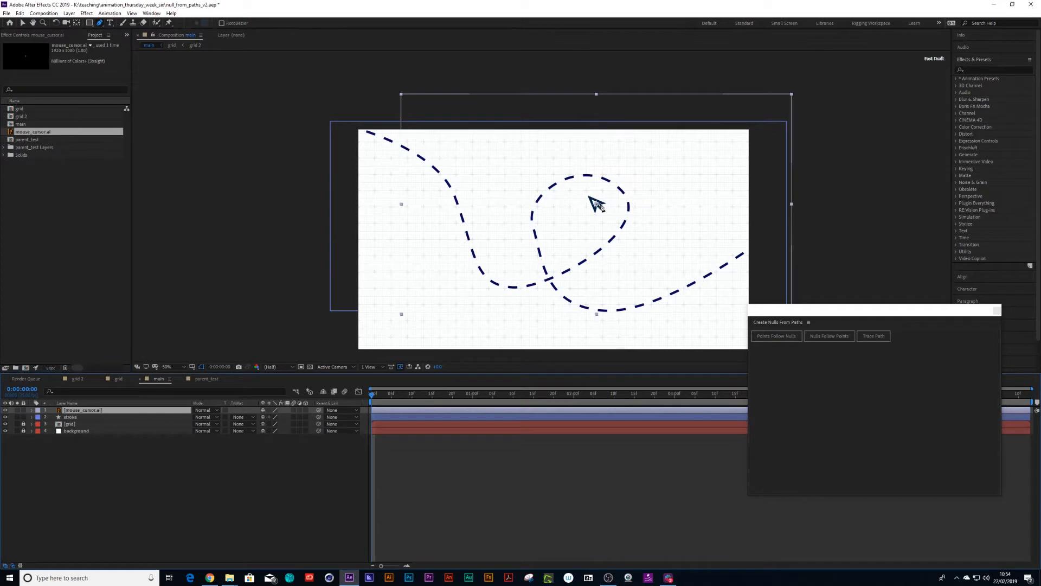
{"action": "key", "text": "v"}
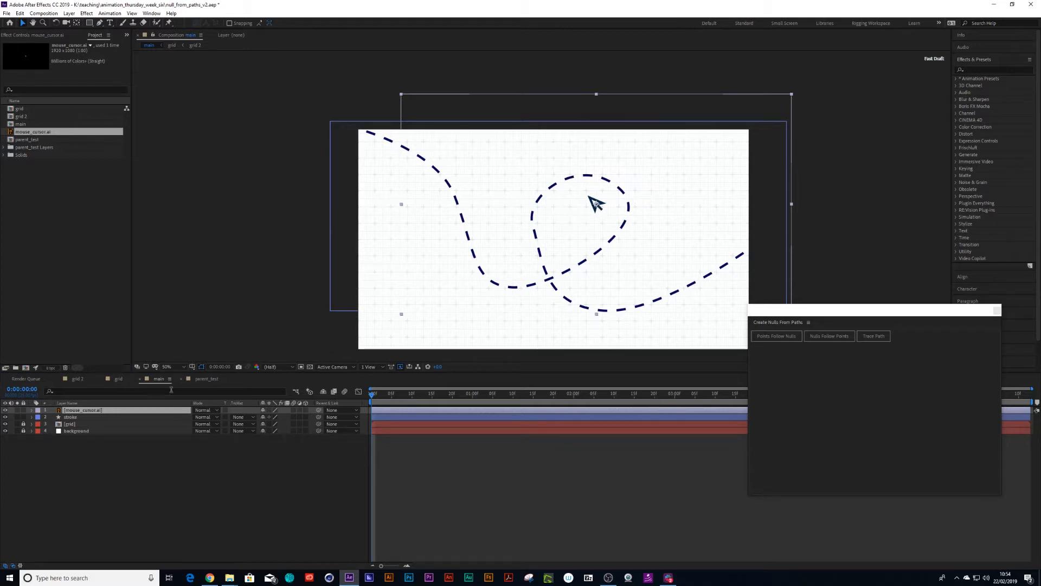
Hide the mouse cursor layer and add Trim Paths to the stroke layer's contents, expanding its properties.
{"action": "left_click", "coordinate": [5, 410]}
{"action": "left_click", "coordinate": [74, 418]}
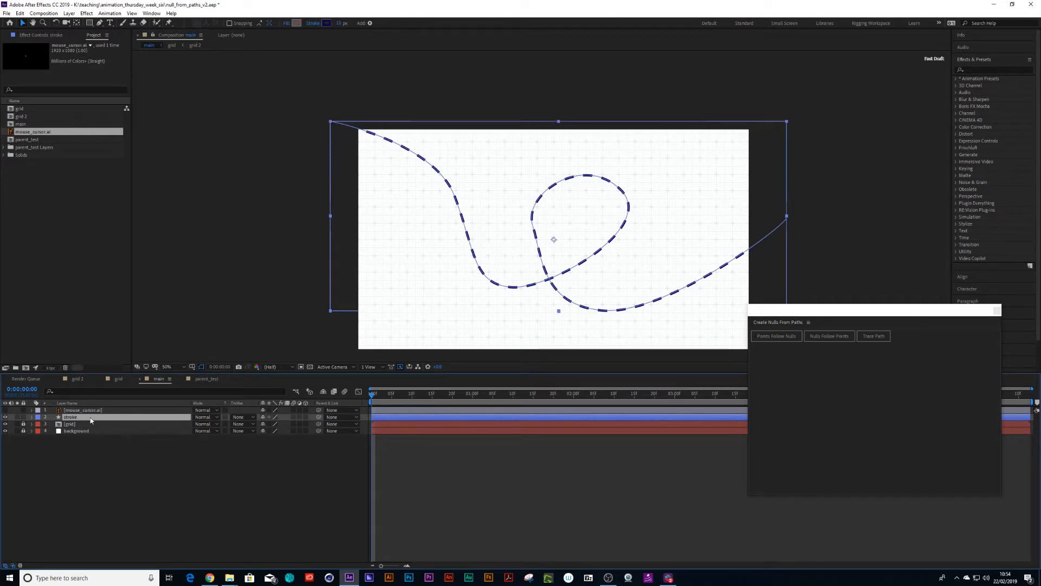
{"action": "left_click", "coordinate": [31, 417]}
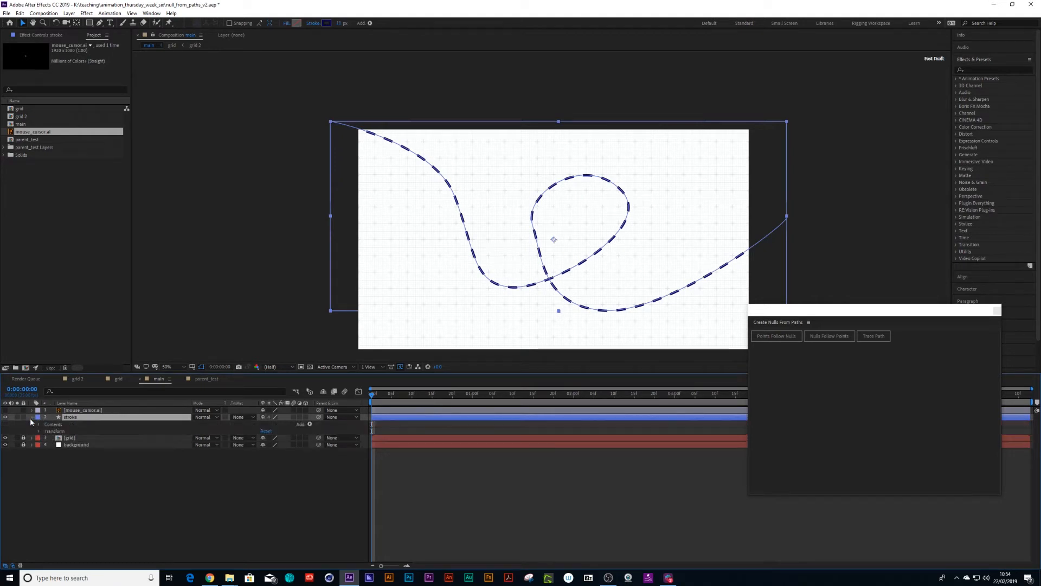
{"action": "left_click", "coordinate": [39, 424]}
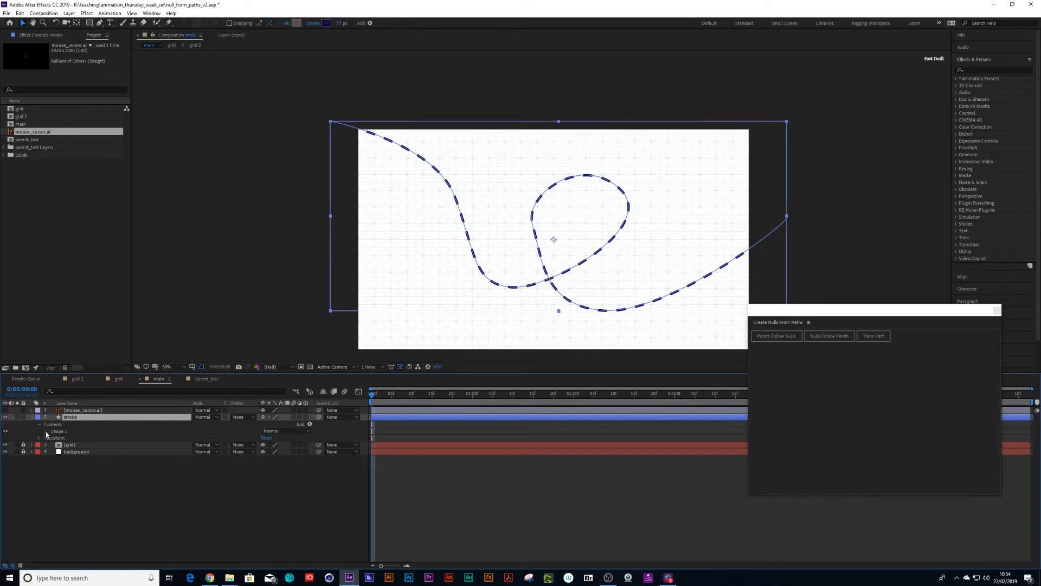
{"action": "left_click", "coordinate": [46, 431]}
{"action": "left_click", "coordinate": [310, 424]}
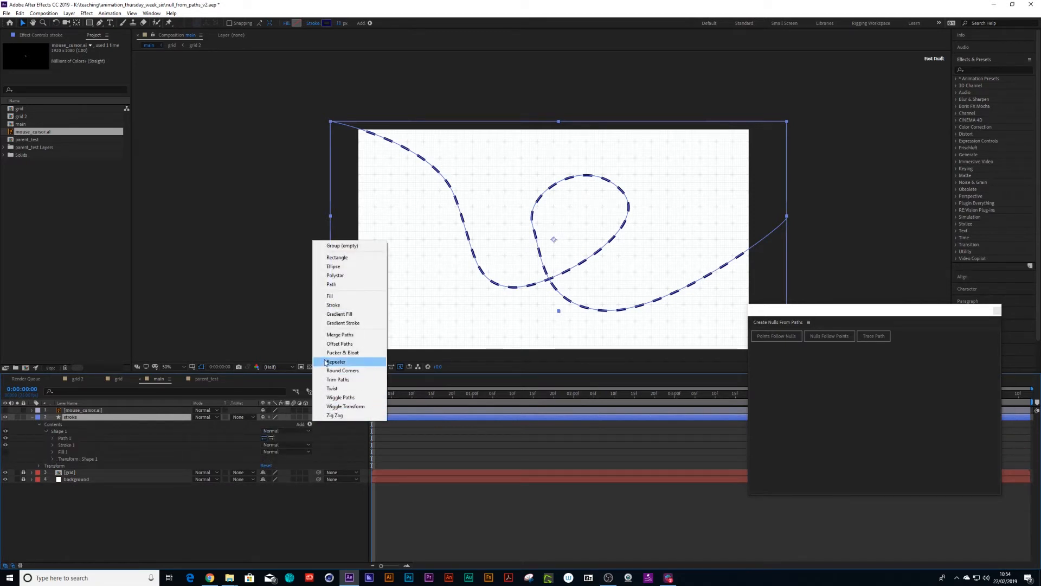
{"action": "left_click", "coordinate": [338, 379]}
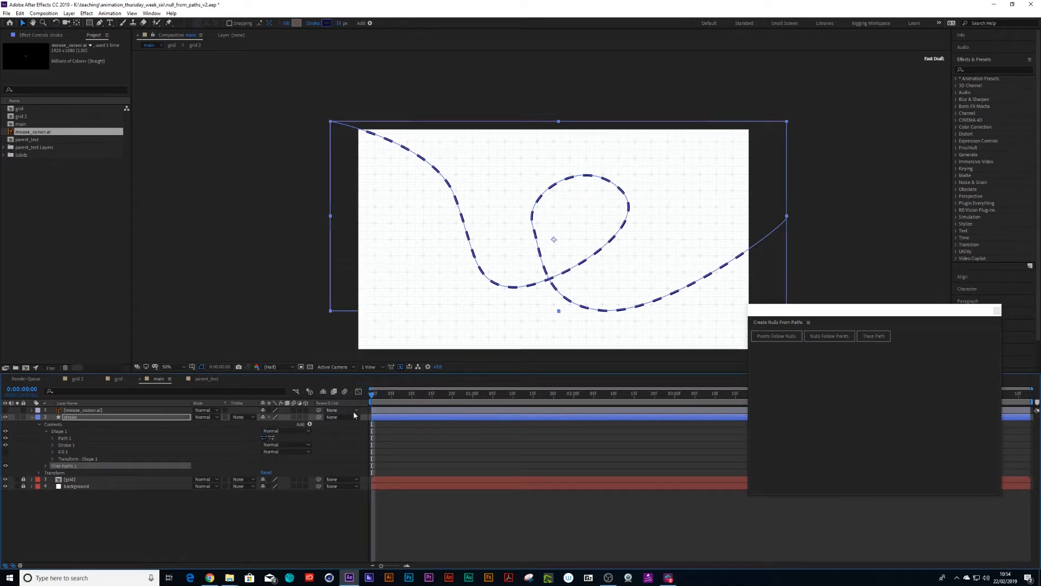
{"action": "left_click", "coordinate": [46, 466]}
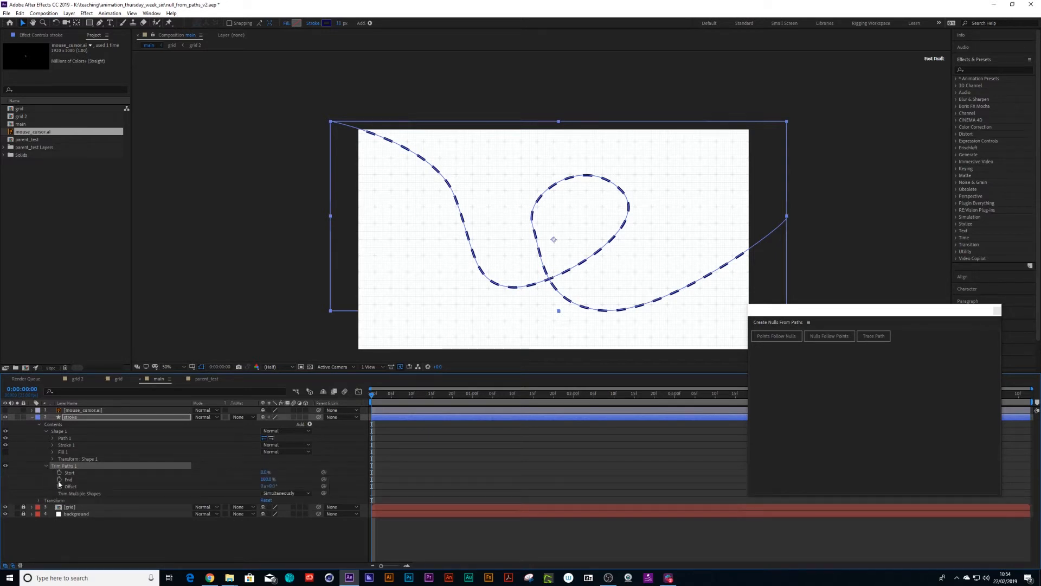
Keyframe the stroke layer's Trim Paths End from 0% at 0:00:00:00 to 100% at 0:00:01:05.
{"action": "left_click", "coordinate": [60, 480]}
{"action": "key", "text": "space"}
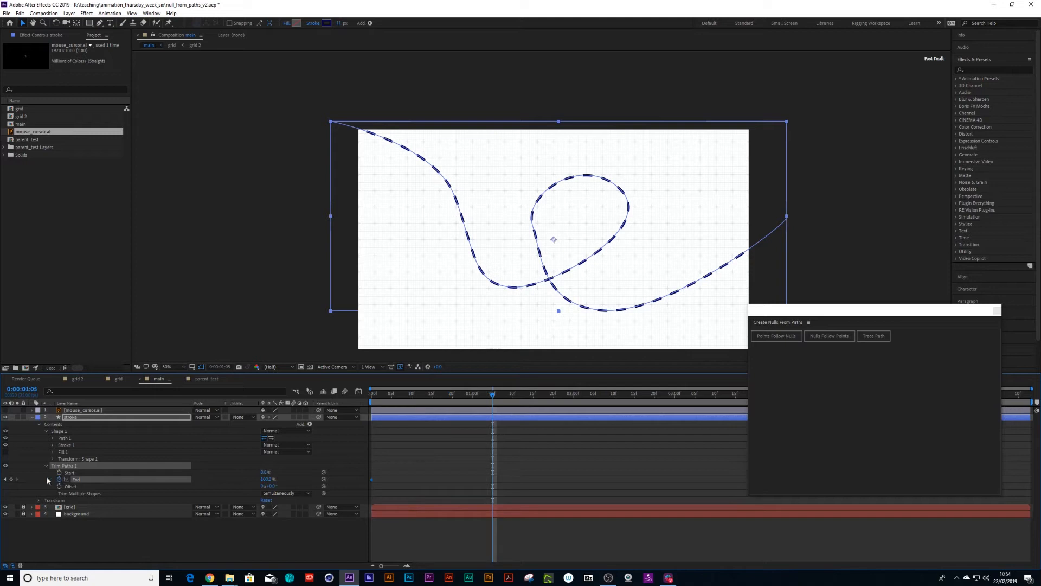
{"action": "left_click_drag", "start_coordinate": [391, 395], "coordinate": [371, 402]}
{"action": "left_click", "coordinate": [372, 480]}
{"action": "left_click", "coordinate": [267, 480]}
{"action": "type", "text": "0"}
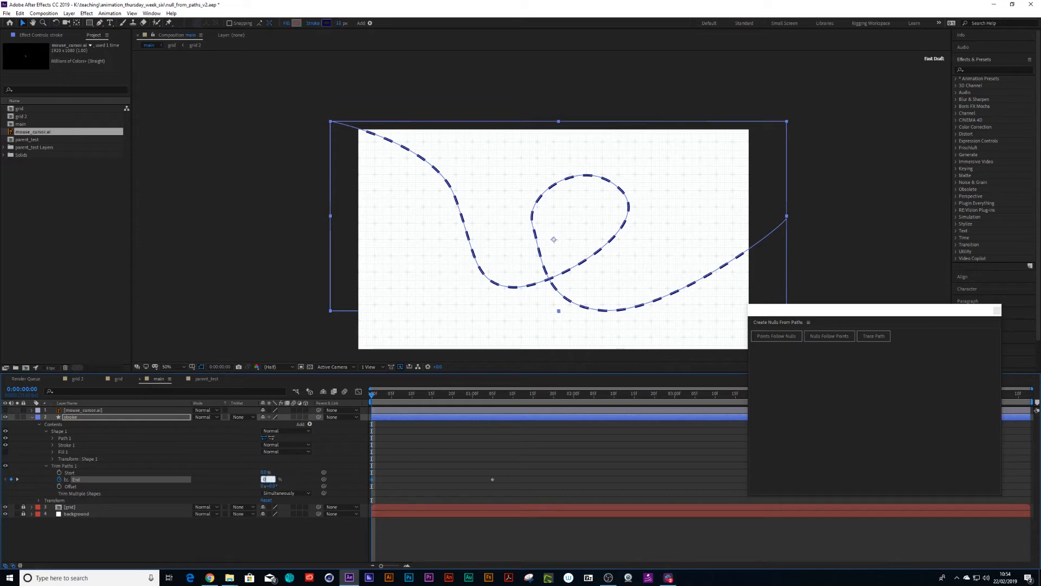
{"action": "key", "text": "Return"}
{"action": "left_click_drag", "start_coordinate": [384, 400], "coordinate": [492, 402]}
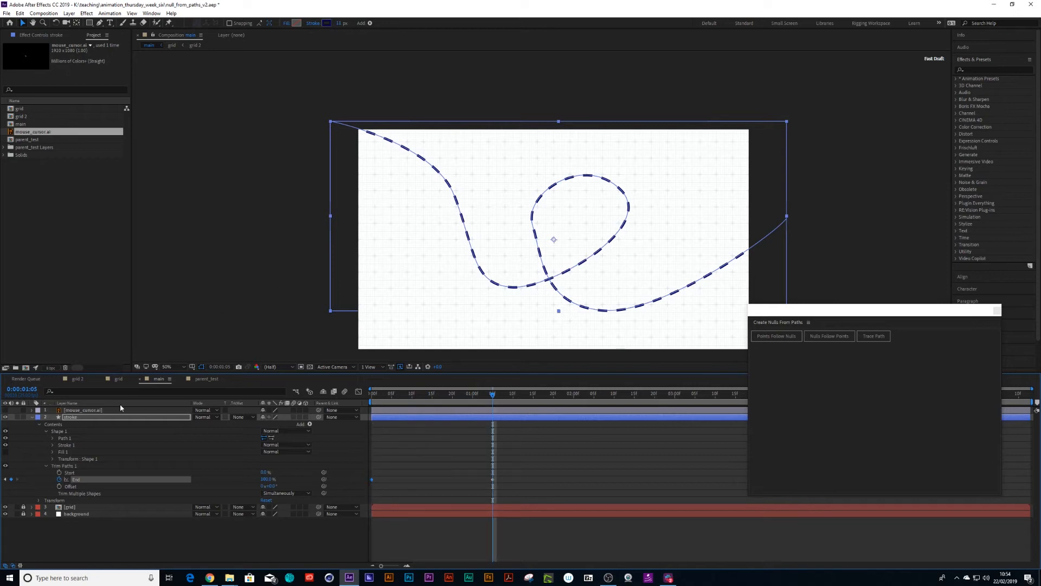
Show the mouse cursor layer and create a Trace Path null from the stroke layer's Path 1.
{"action": "left_click", "coordinate": [5, 410]}
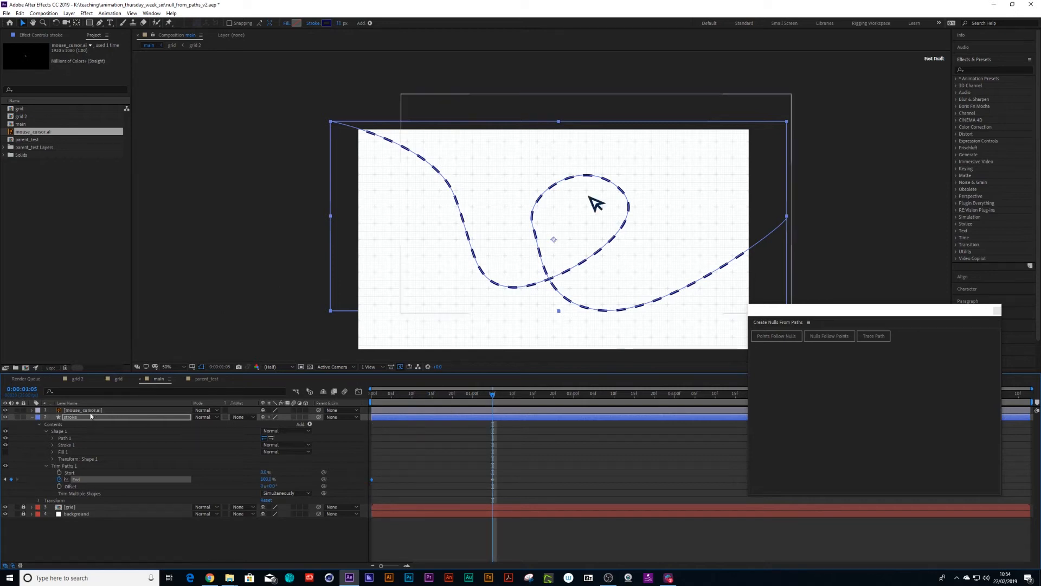
{"action": "left_click", "coordinate": [109, 410]}
{"action": "mouse_move", "coordinate": [441, 402]}
{"action": "left_mouse_down"}
{"action": "mouse_move", "coordinate": [375, 402]}
{"action": "mouse_move", "coordinate": [496, 410]}
{"action": "left_mouse_up"}
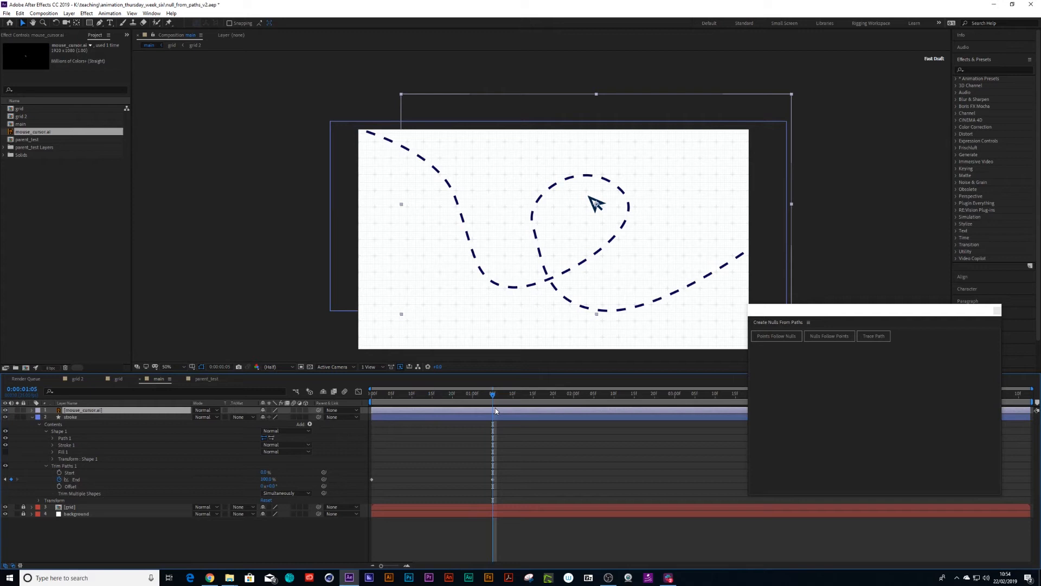
{"action": "left_click", "coordinate": [53, 438]}
{"action": "left_click", "coordinate": [78, 446]}
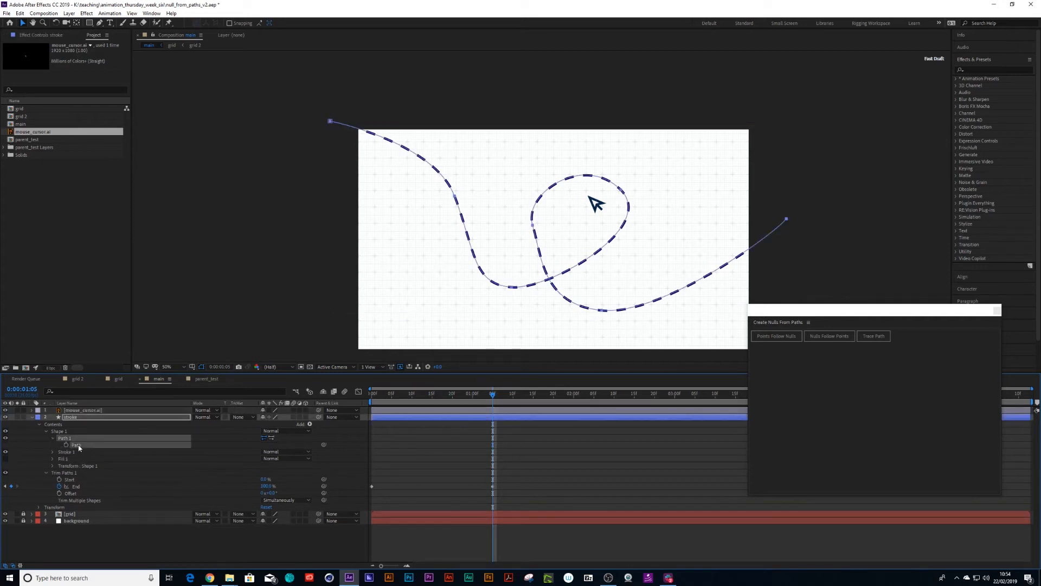
{"action": "left_click", "coordinate": [873, 337]}
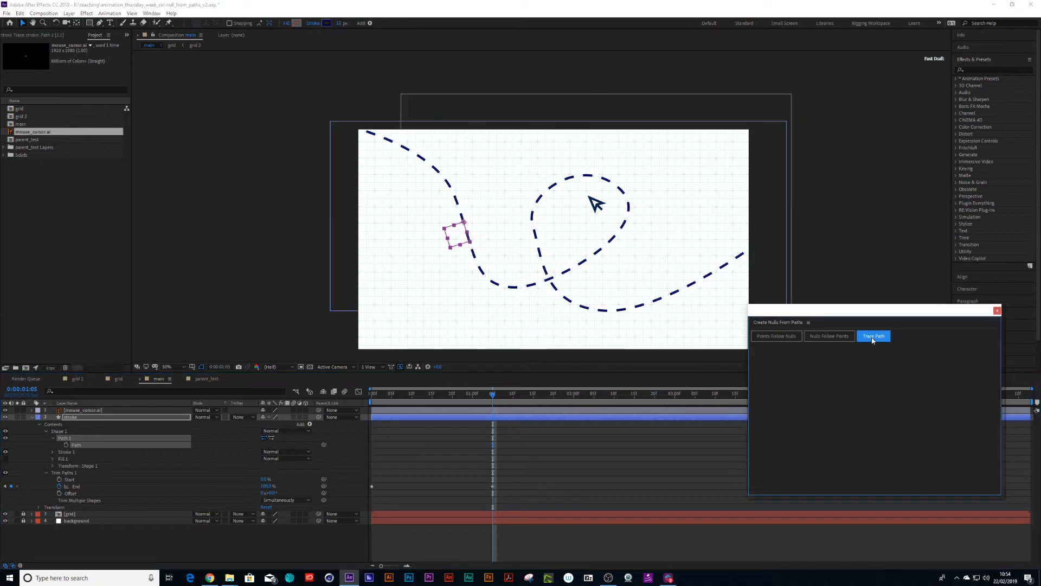
Move the trace null's final Progress keyframe to 0:00:01:05, in line with the last Trim Paths End keyframe.
{"action": "mouse_move", "coordinate": [492, 393]}
{"action": "left_mouse_down"}
{"action": "mouse_move", "coordinate": [480, 395]}
{"action": "mouse_move", "coordinate": [550, 402]}
{"action": "mouse_move", "coordinate": [530, 402]}
{"action": "left_mouse_up"}
{"action": "key", "text": "u"}
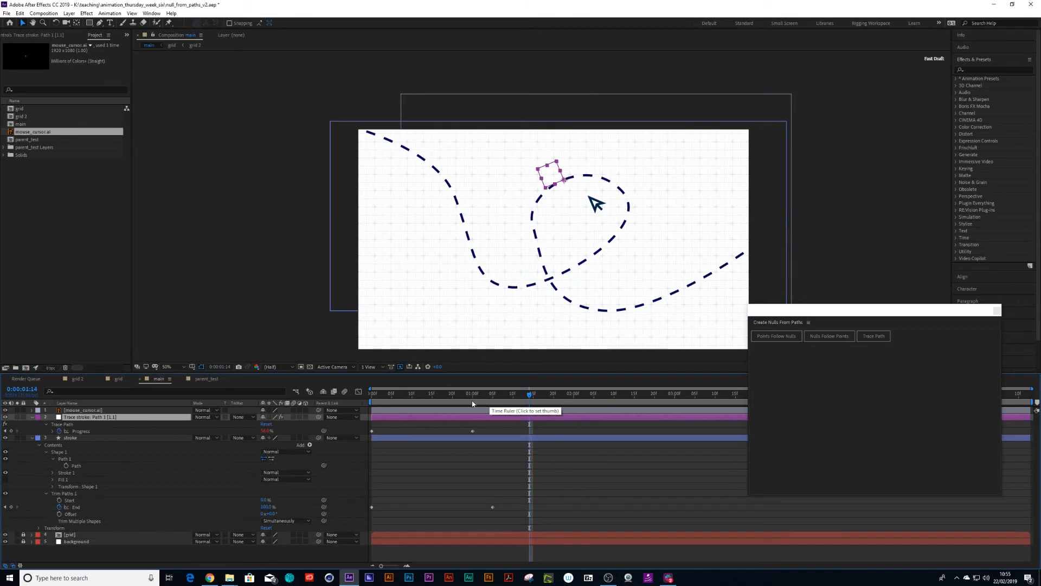
{"action": "left_click", "coordinate": [473, 403]}
{"action": "key", "text": "k"}
{"action": "mouse_move", "coordinate": [494, 396]}
{"action": "left_mouse_down"}
{"action": "mouse_move", "coordinate": [375, 417]}
{"action": "mouse_move", "coordinate": [495, 436]}
{"action": "mouse_move", "coordinate": [486, 436]}
{"action": "left_mouse_up"}
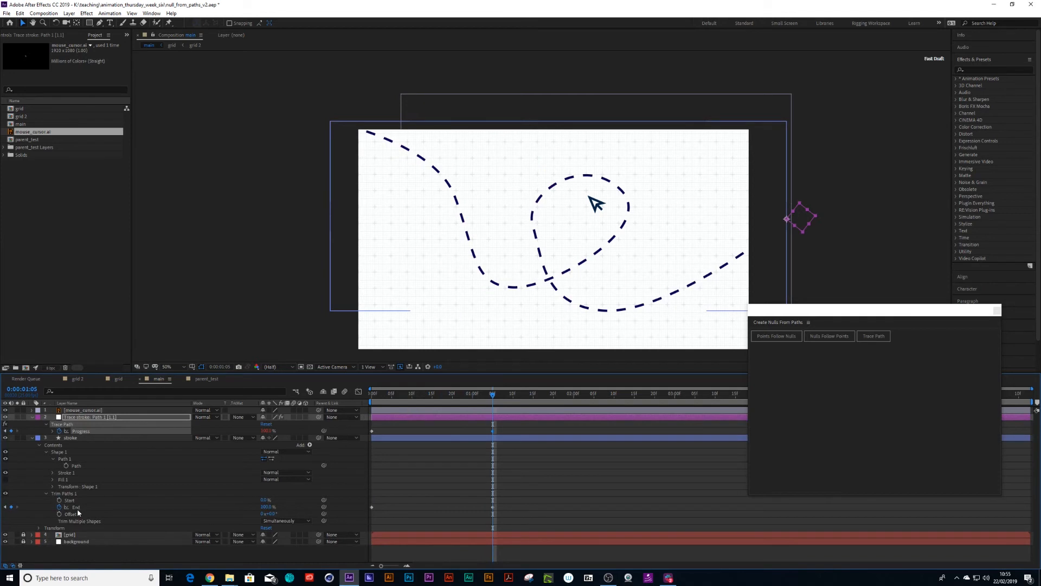
At 0:00:00:20, place the mouse cursor at the trace null on the curve and rotate it to point along the path.
{"action": "mouse_move", "coordinate": [488, 397]}
{"action": "left_mouse_down"}
{"action": "mouse_move", "coordinate": [408, 402]}
{"action": "mouse_move", "coordinate": [454, 403]}
{"action": "left_mouse_up"}
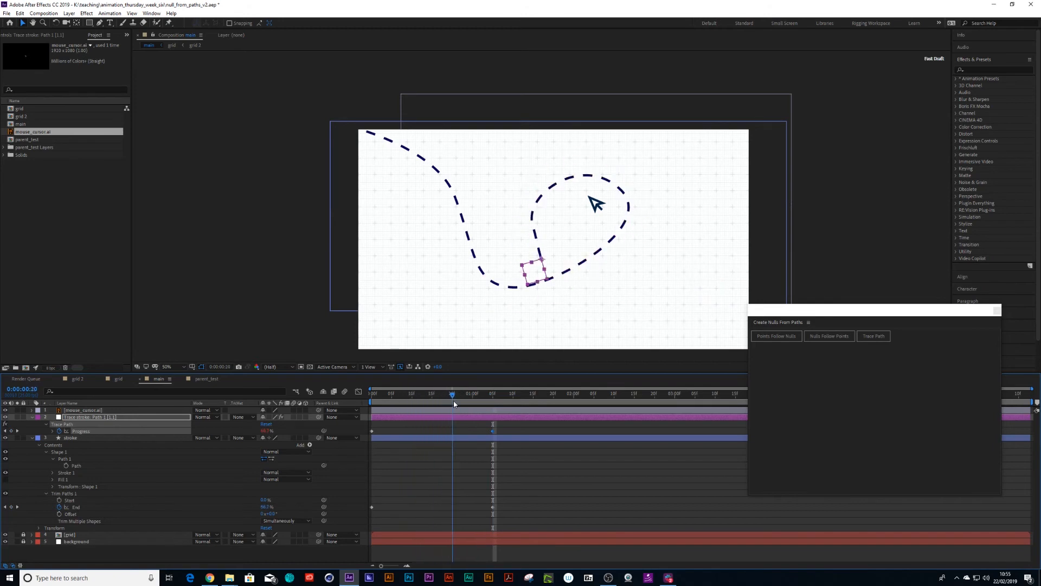
{"action": "left_click", "coordinate": [83, 411]}
{"action": "left_click_drag", "start_coordinate": [598, 206], "coordinate": [543, 260]}
{"action": "key", "text": "r"}
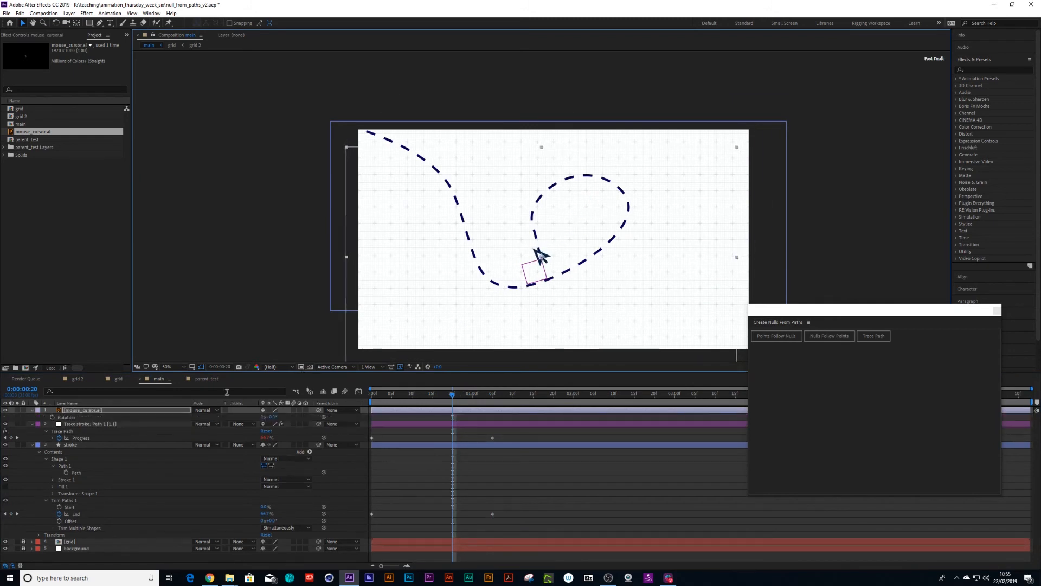
{"action": "left_click_drag", "start_coordinate": [273, 417], "coordinate": [186, 417]}
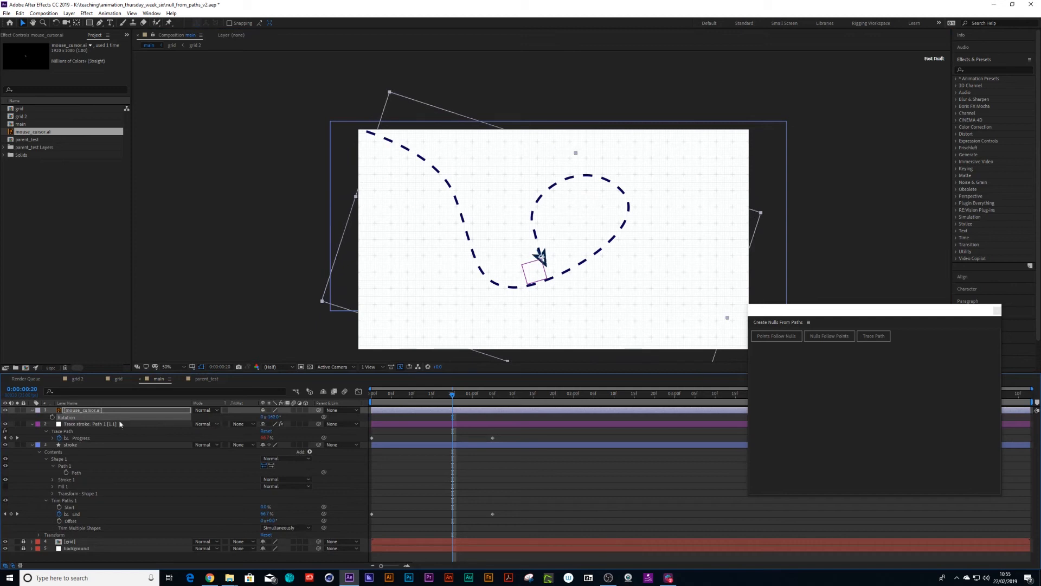
Parent the mouse cursor layer to the trace null and scrub from the start to check its movement along the curve.
{"action": "left_click_drag", "start_coordinate": [320, 412], "coordinate": [103, 424]}
{"action": "left_click_drag", "start_coordinate": [453, 396], "coordinate": [371, 396]}
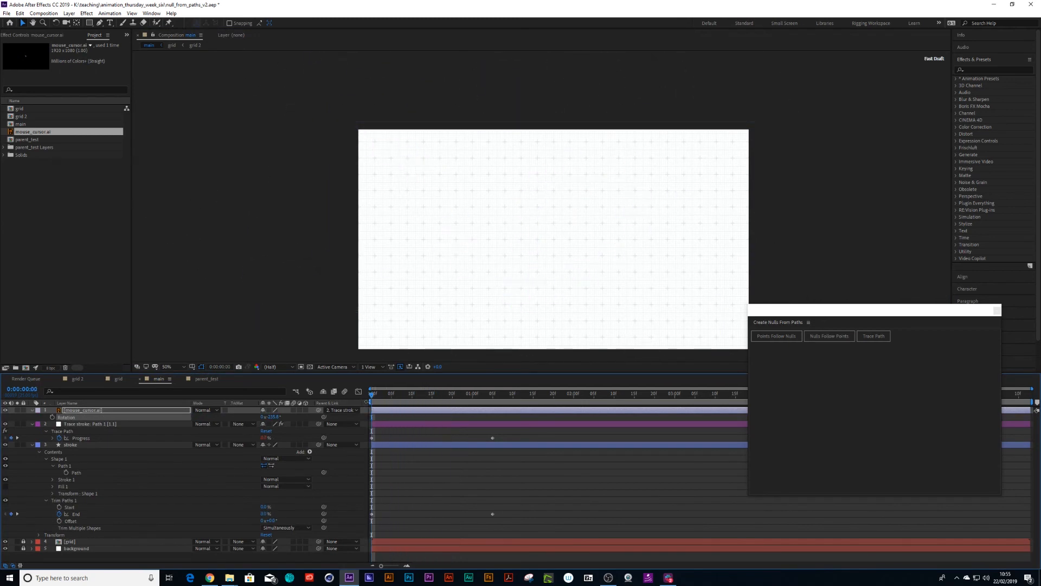
{"action": "mouse_move", "coordinate": [485, 397]}
{"action": "left_mouse_down"}
{"action": "mouse_move", "coordinate": [363, 414]}
{"action": "mouse_move", "coordinate": [500, 426]}
{"action": "left_mouse_up"}
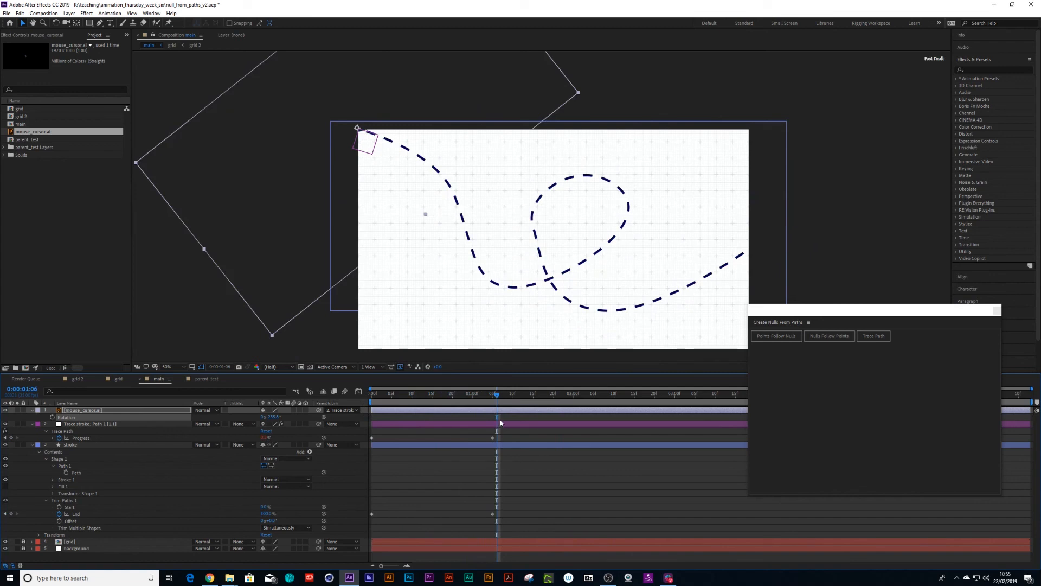